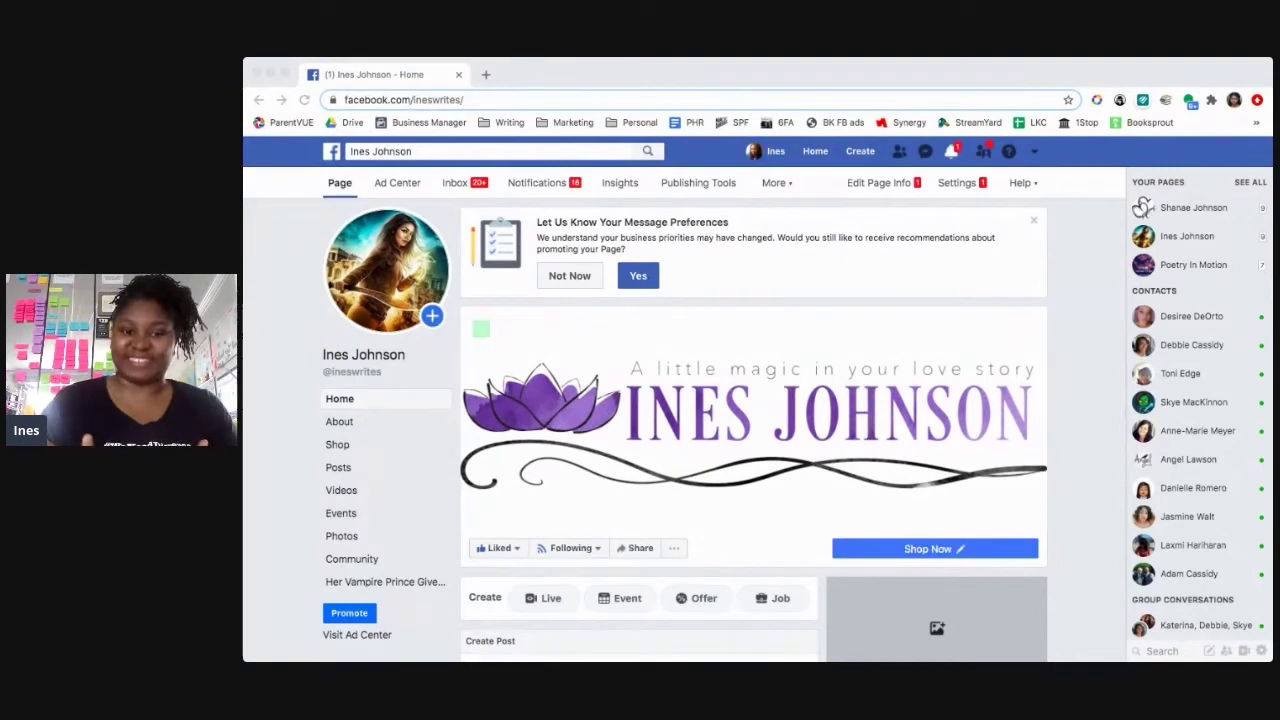
Create a new page post from the publishing tools and start a slideshow in it
left_click(940, 65)
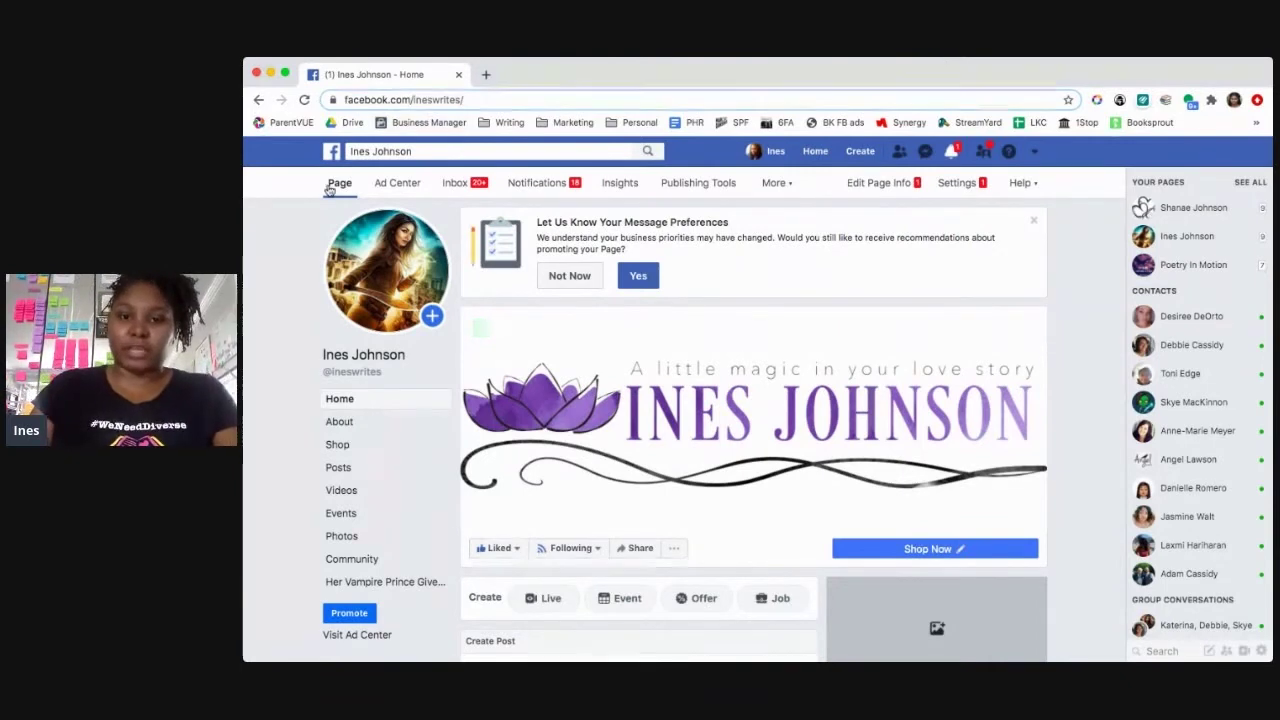
left_click(695, 188)
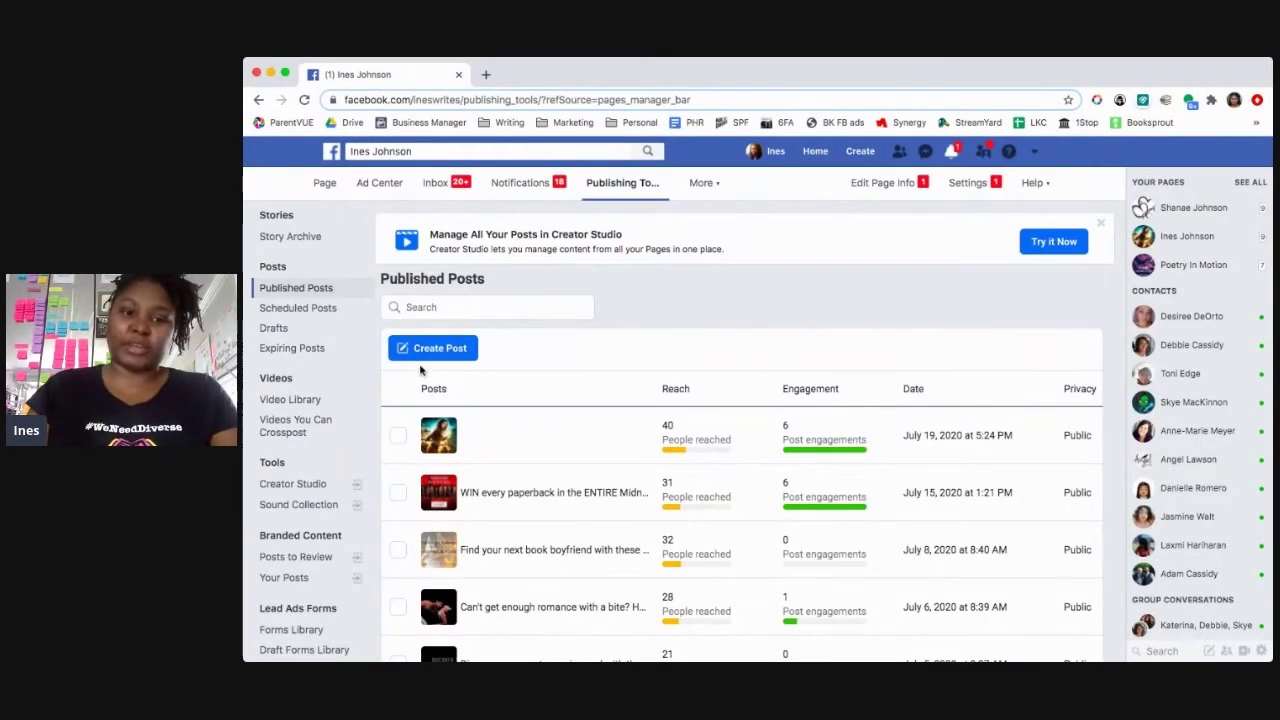
left_click(450, 350)
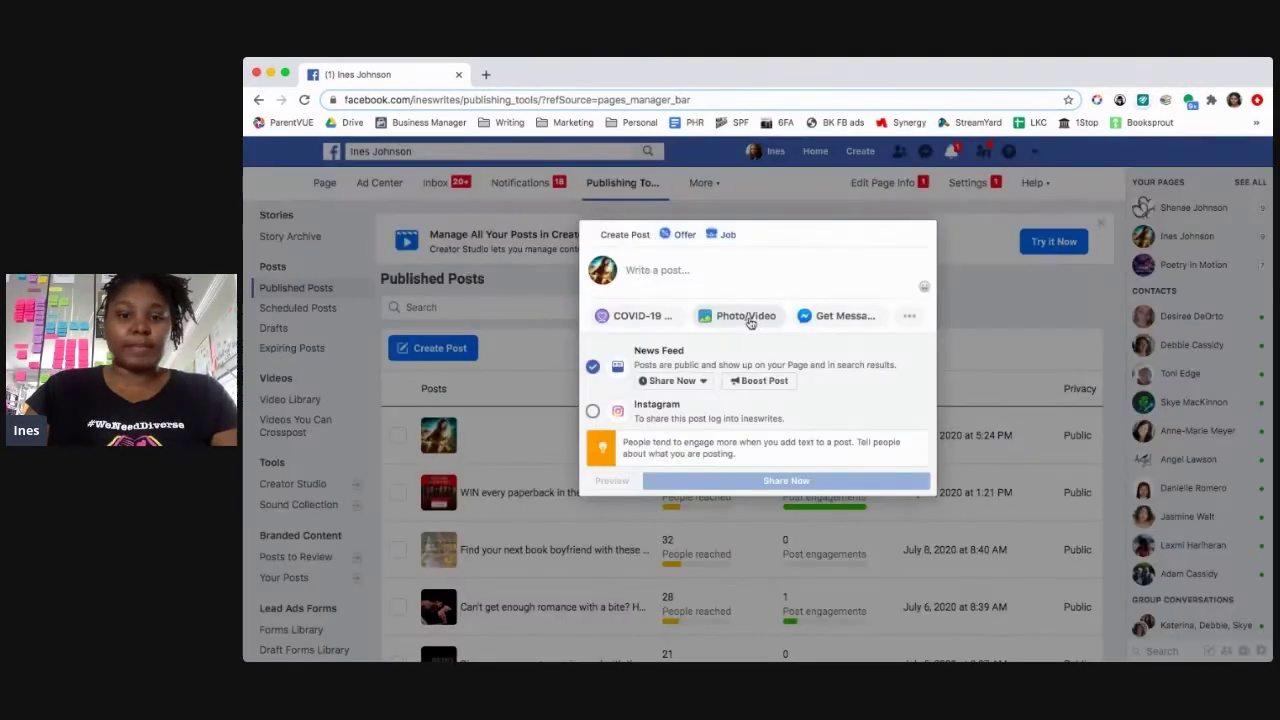
left_click(748, 317)
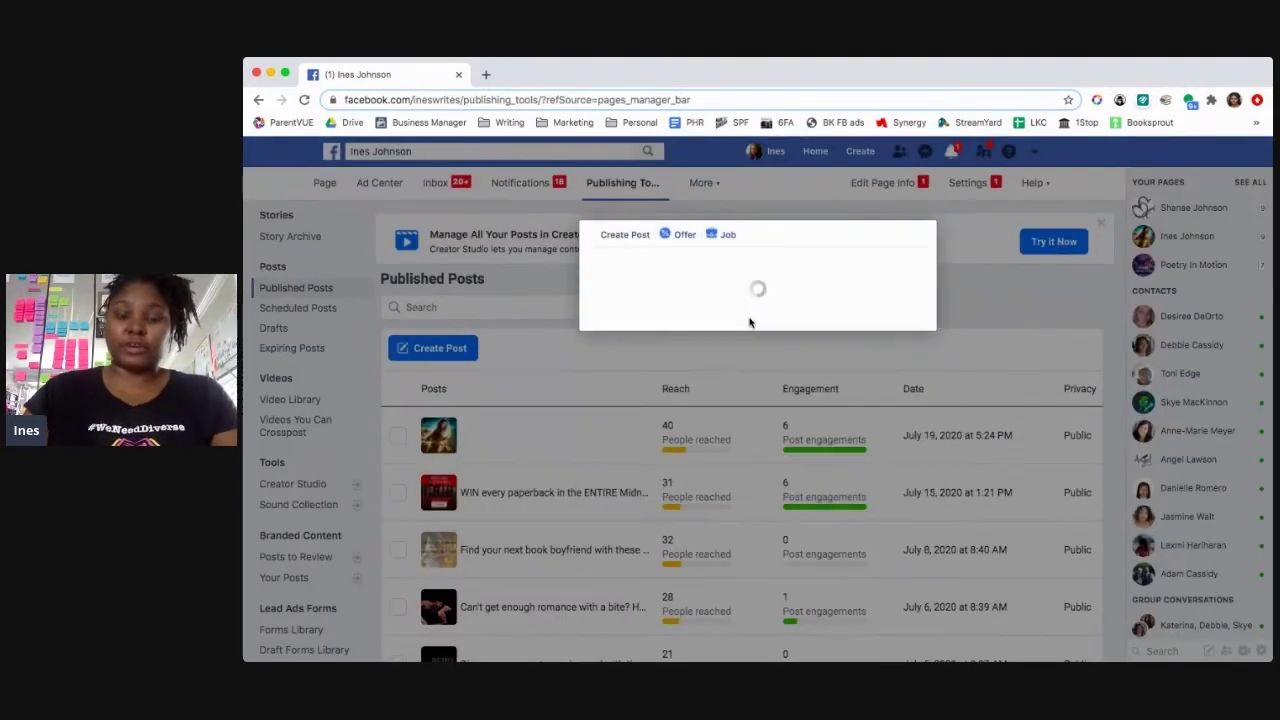
scroll(840, 434, "down", 2)
scroll(840, 434, "up", 3)
scroll(838, 434, "down", 3)
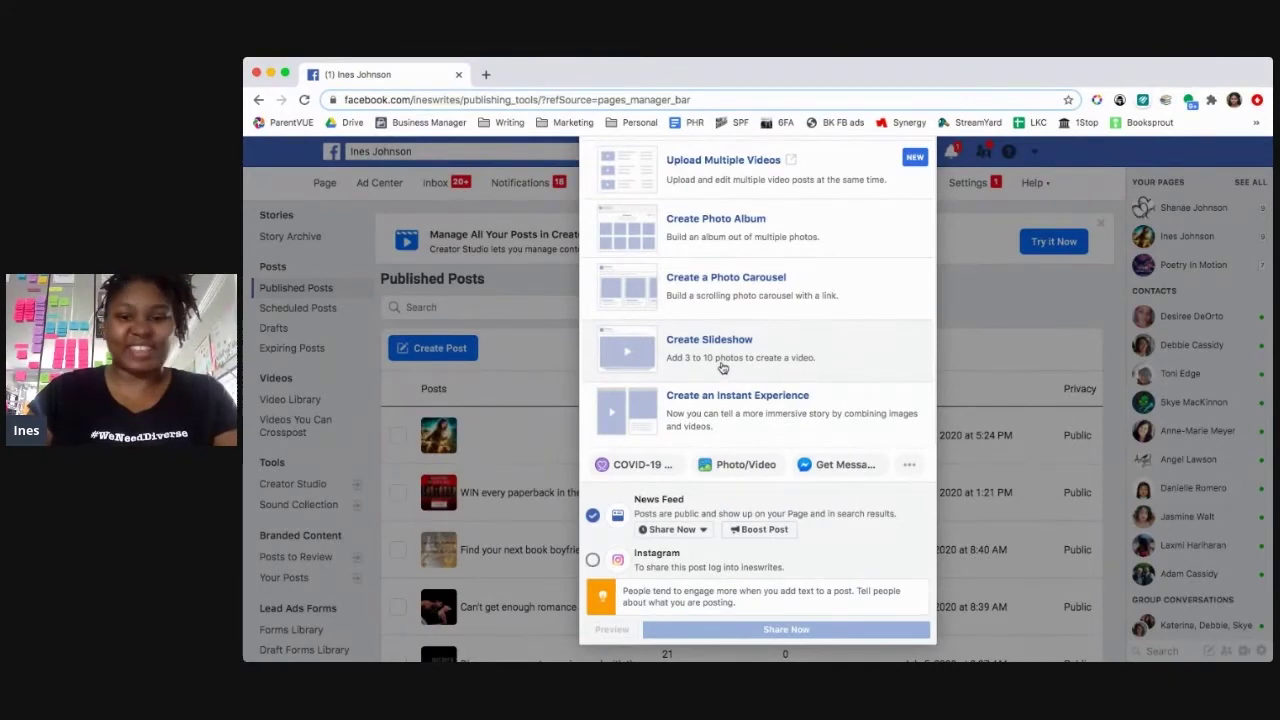
left_click(726, 362)
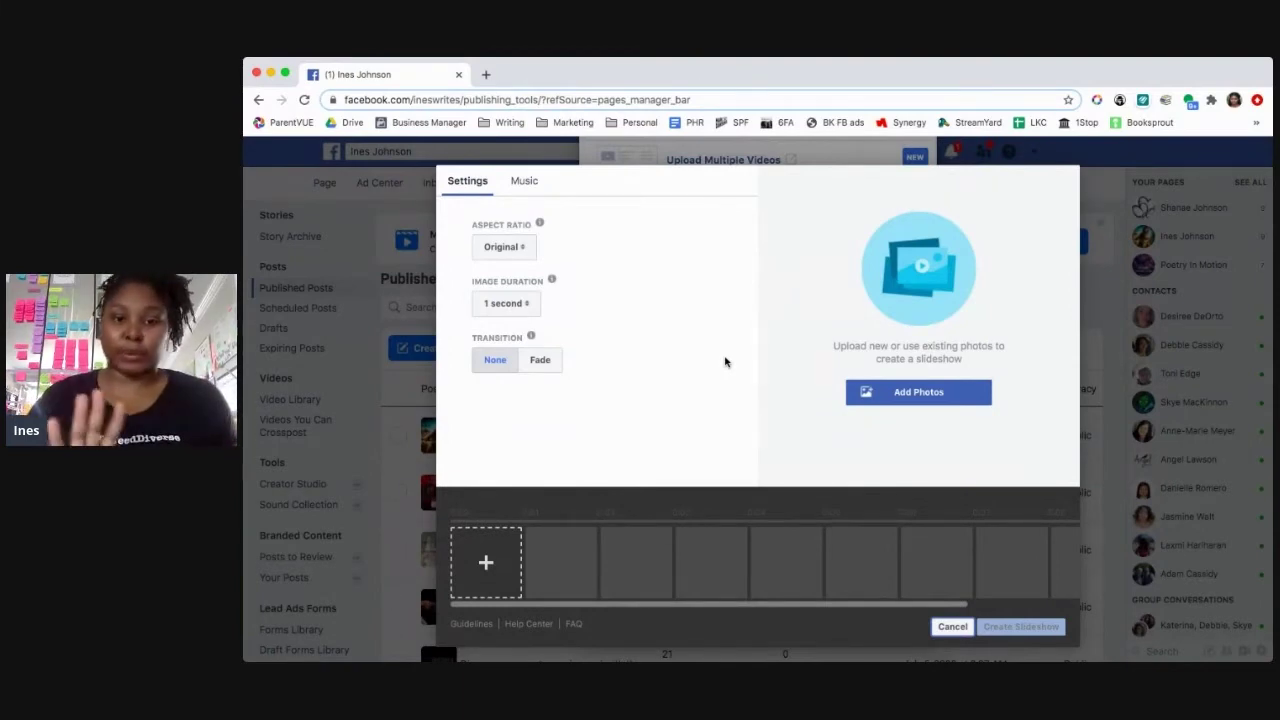
Add the book teaser photos to the slideshow, ordered with the "Chivalrous? Nah." image first and the three-book series image last
left_click(921, 393)
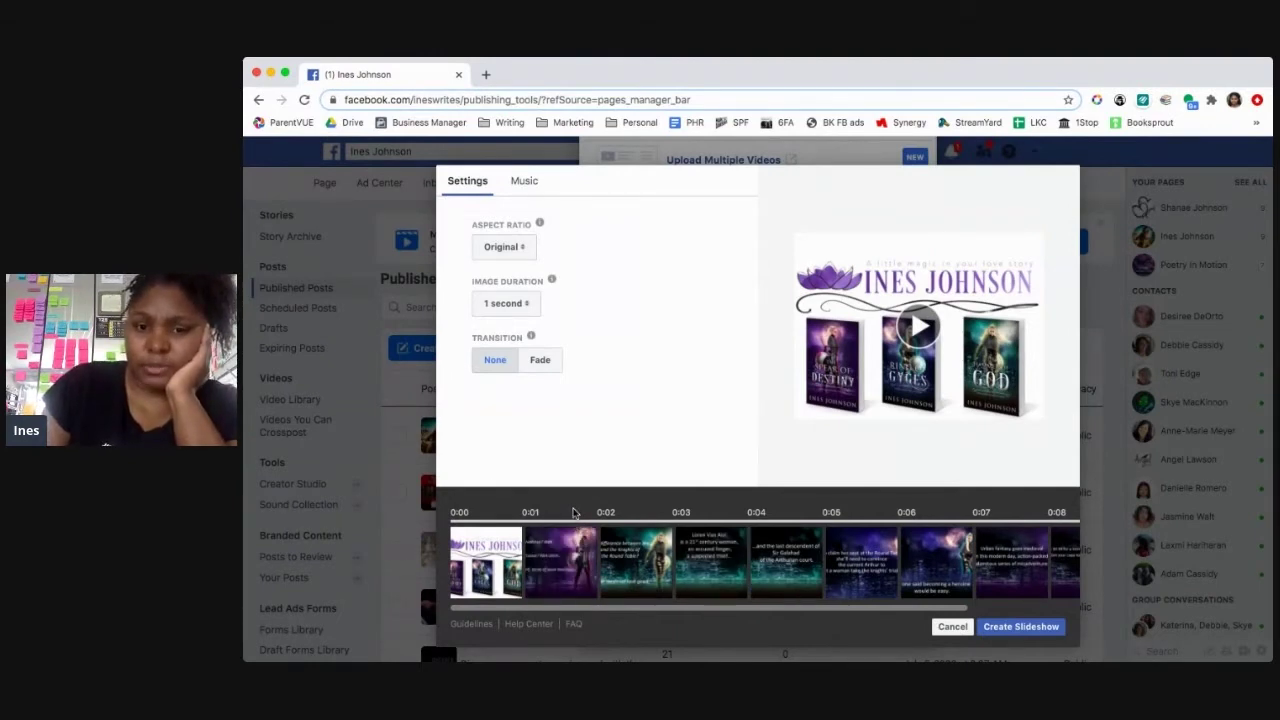
left_click_drag(569, 567, 462, 541)
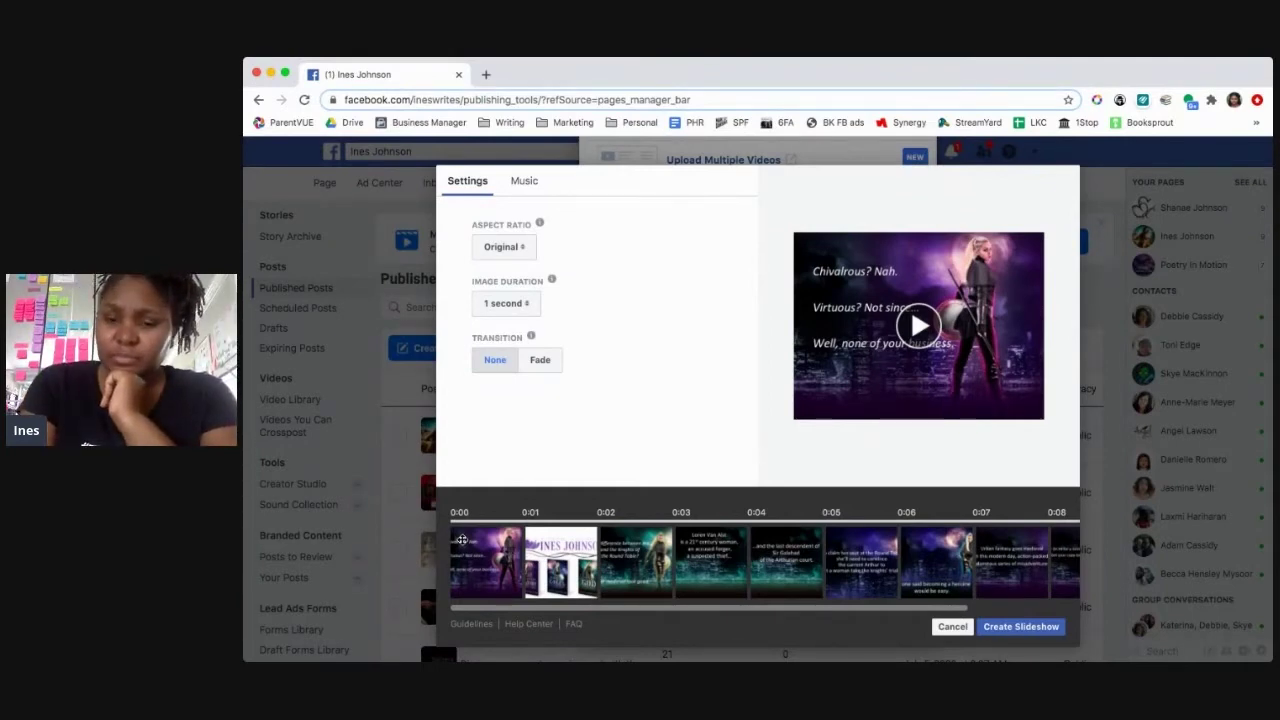
left_click_drag(462, 540, 558, 548)
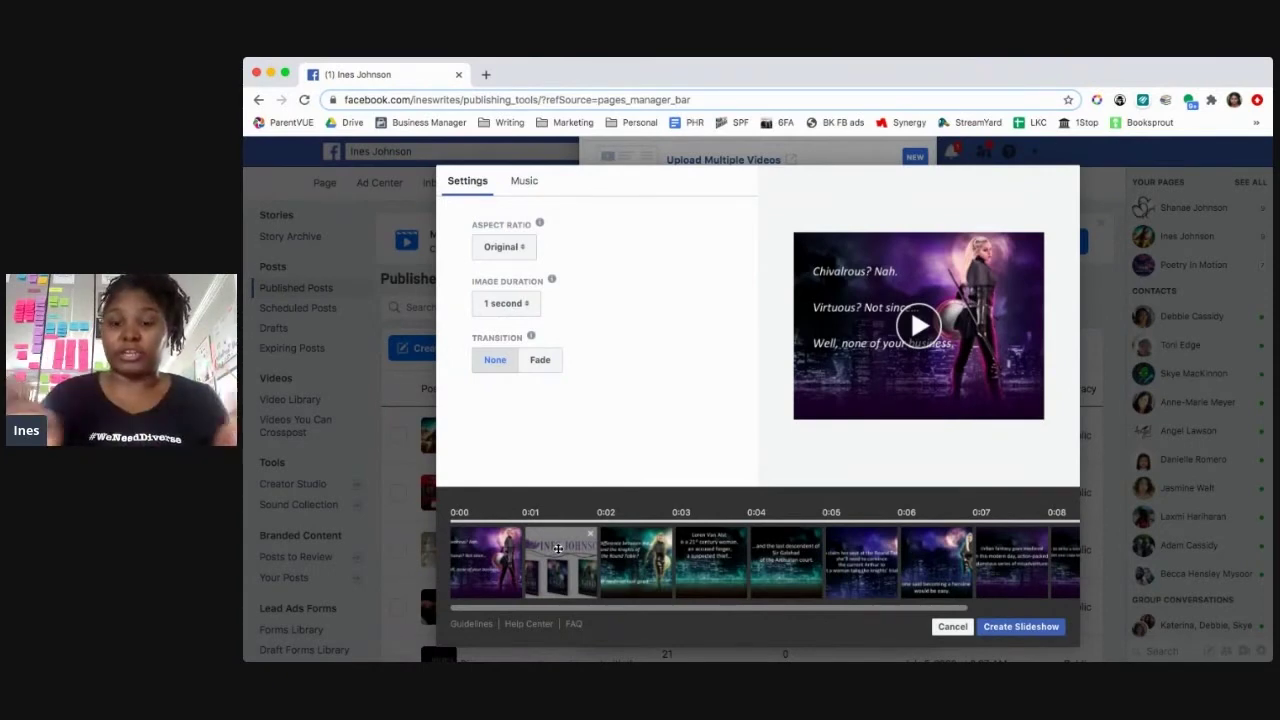
left_click_drag(558, 548, 560, 548)
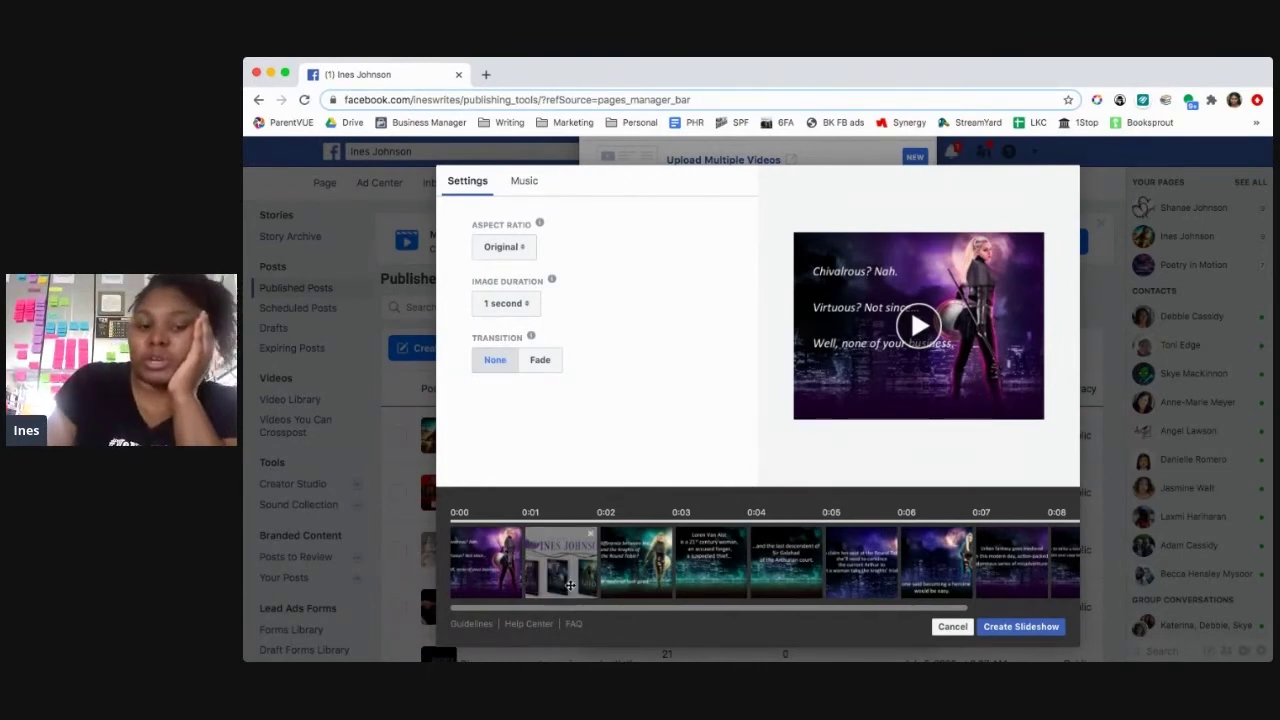
mouse_move(548, 578)
left_click_drag(548, 578, 947, 542)
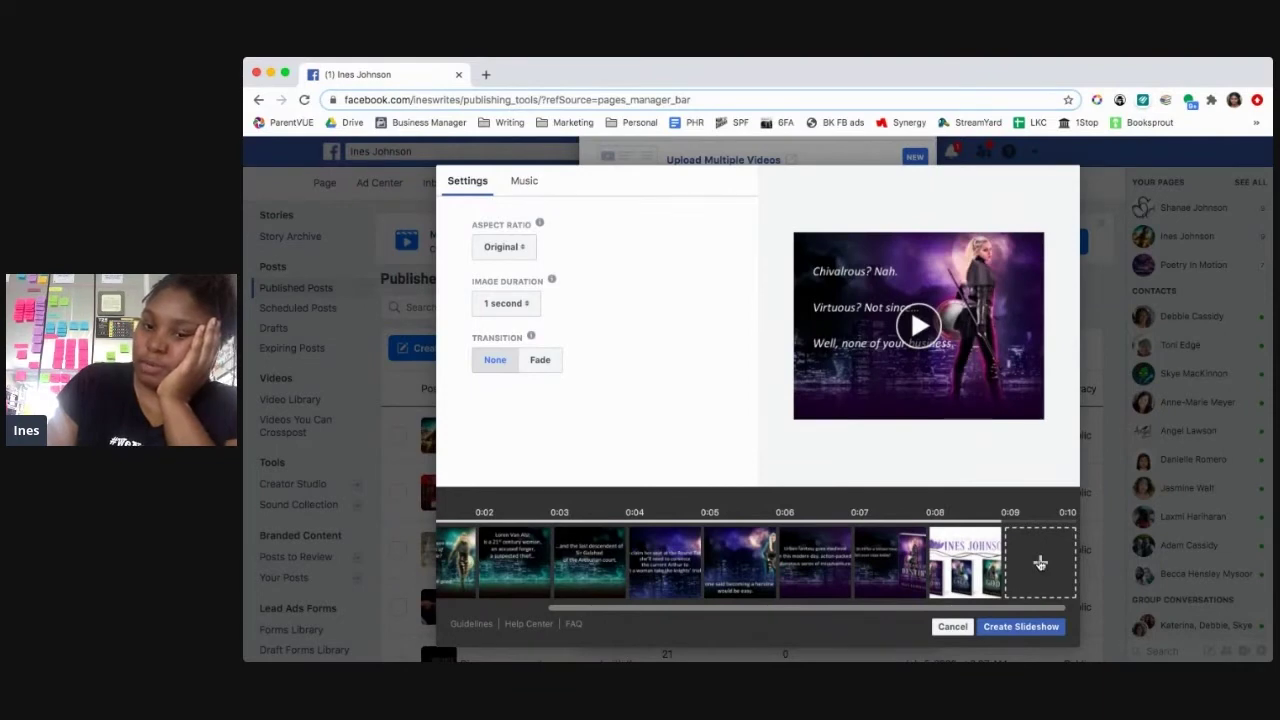
scroll(1040, 563, "left", 3)
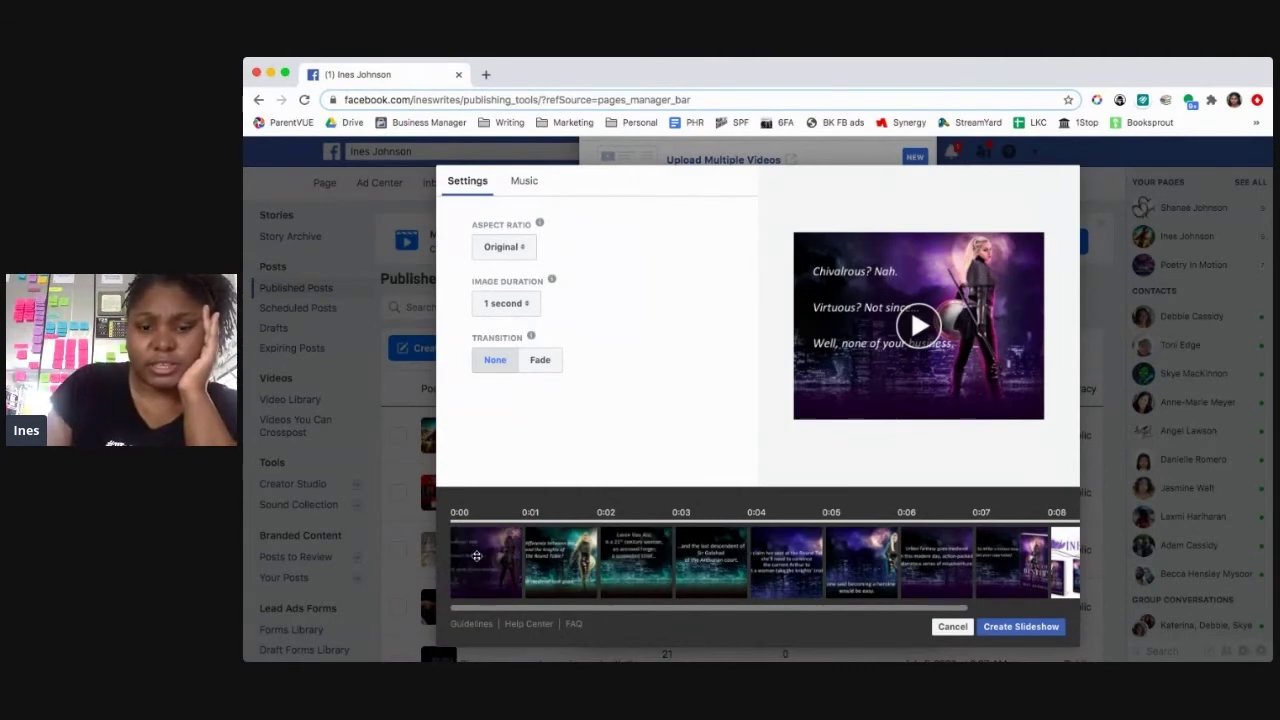
Play the slideshow preview and review the available aspect ratio options, keeping Original
left_click(920, 327)
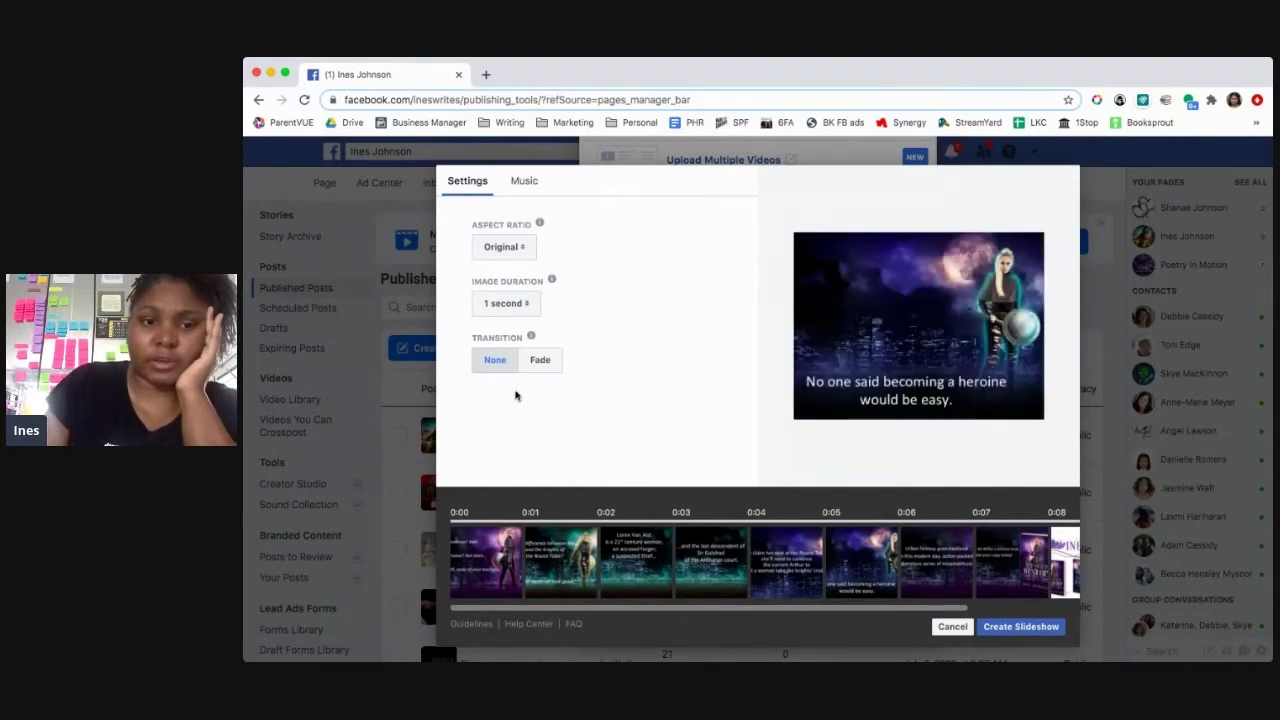
scroll(647, 485, "down", 1)
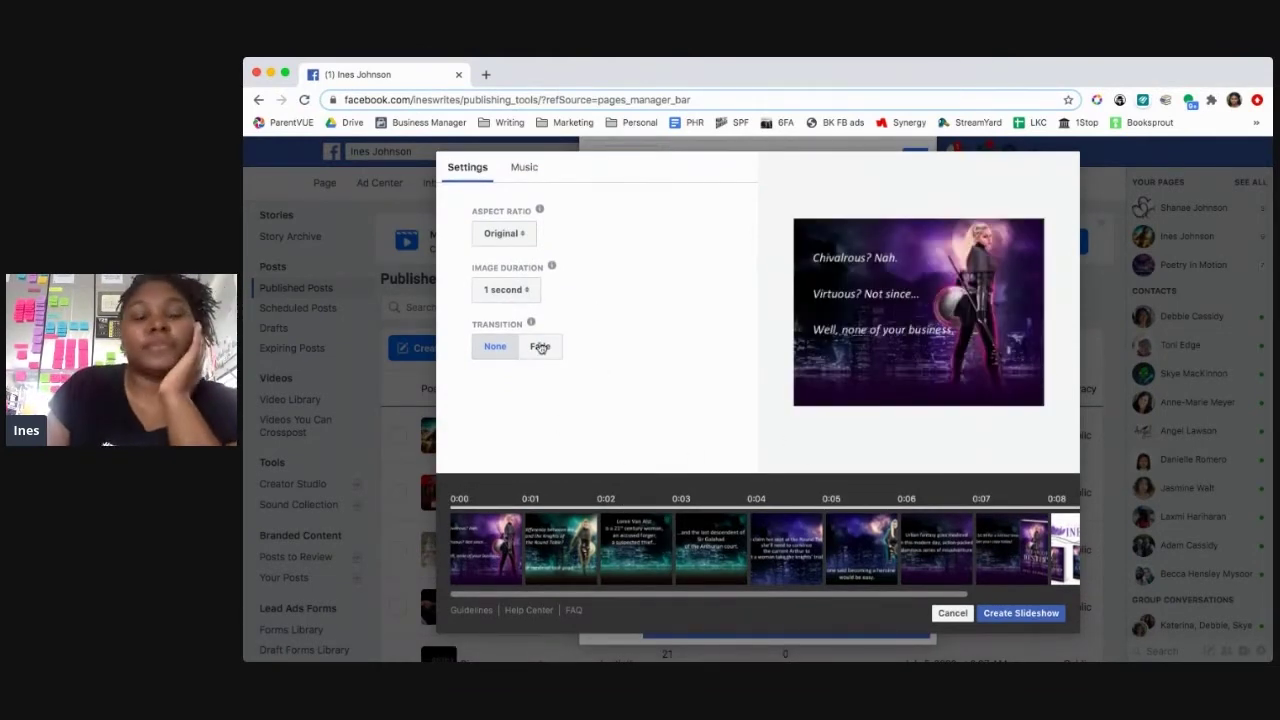
left_click(522, 236)
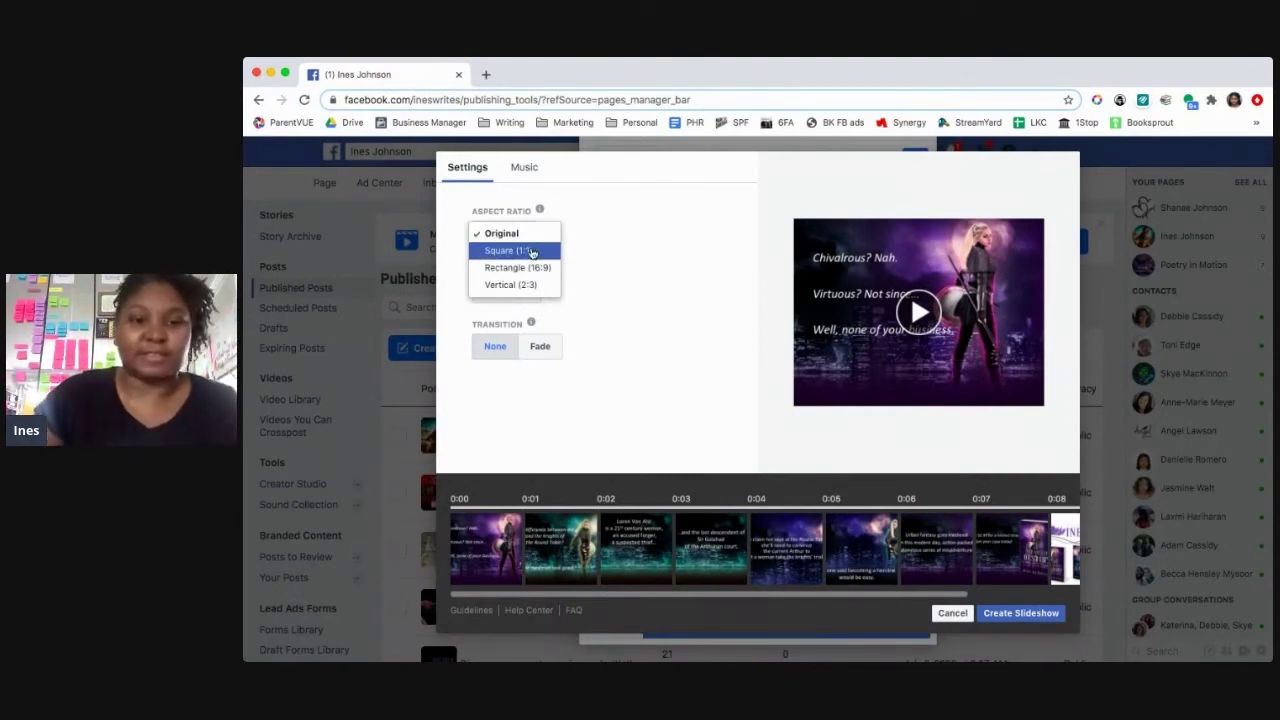
left_click(638, 260)
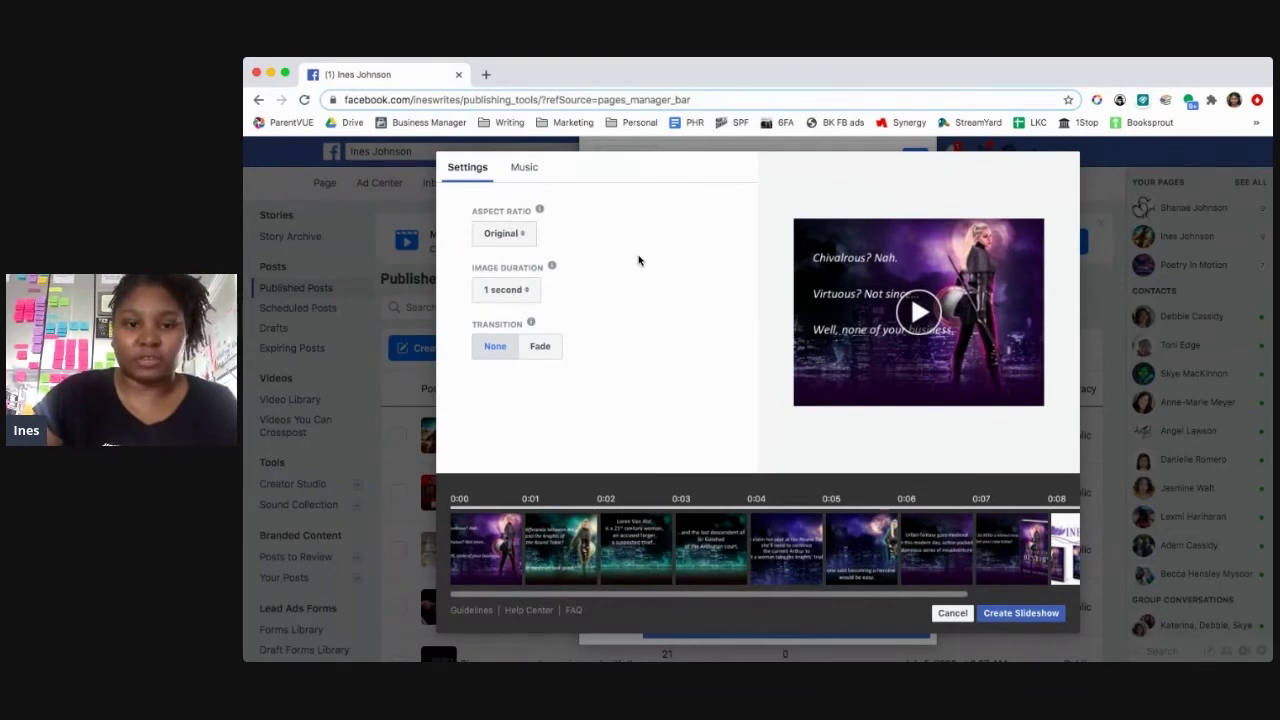
Set the slideshow's image duration to 5 seconds and its transition to Fade
left_click(529, 295)
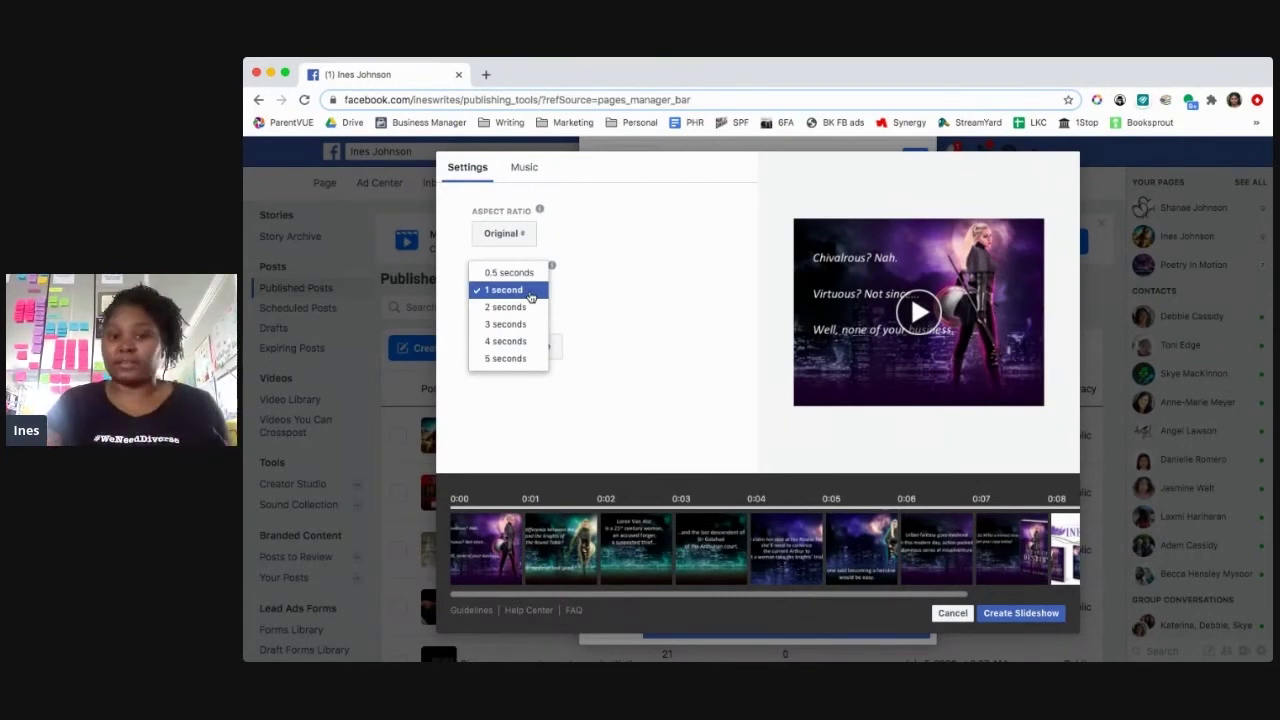
left_click(522, 364)
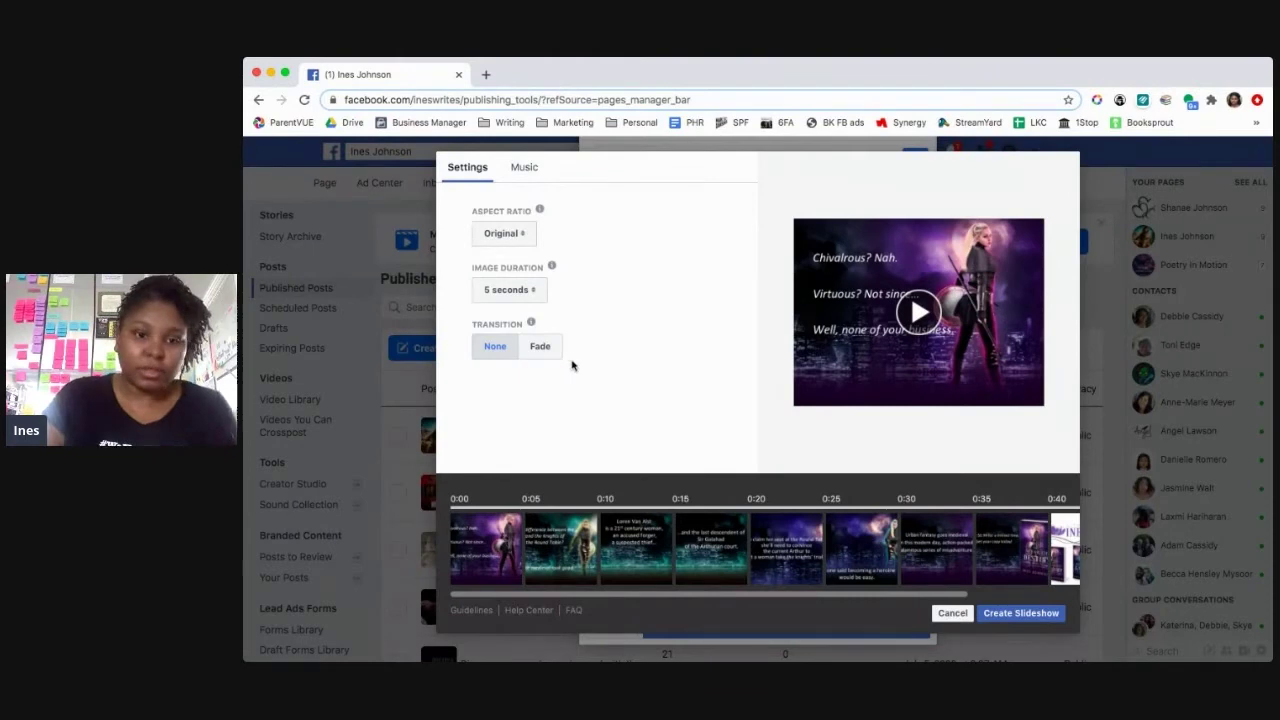
mouse_move(534, 322)
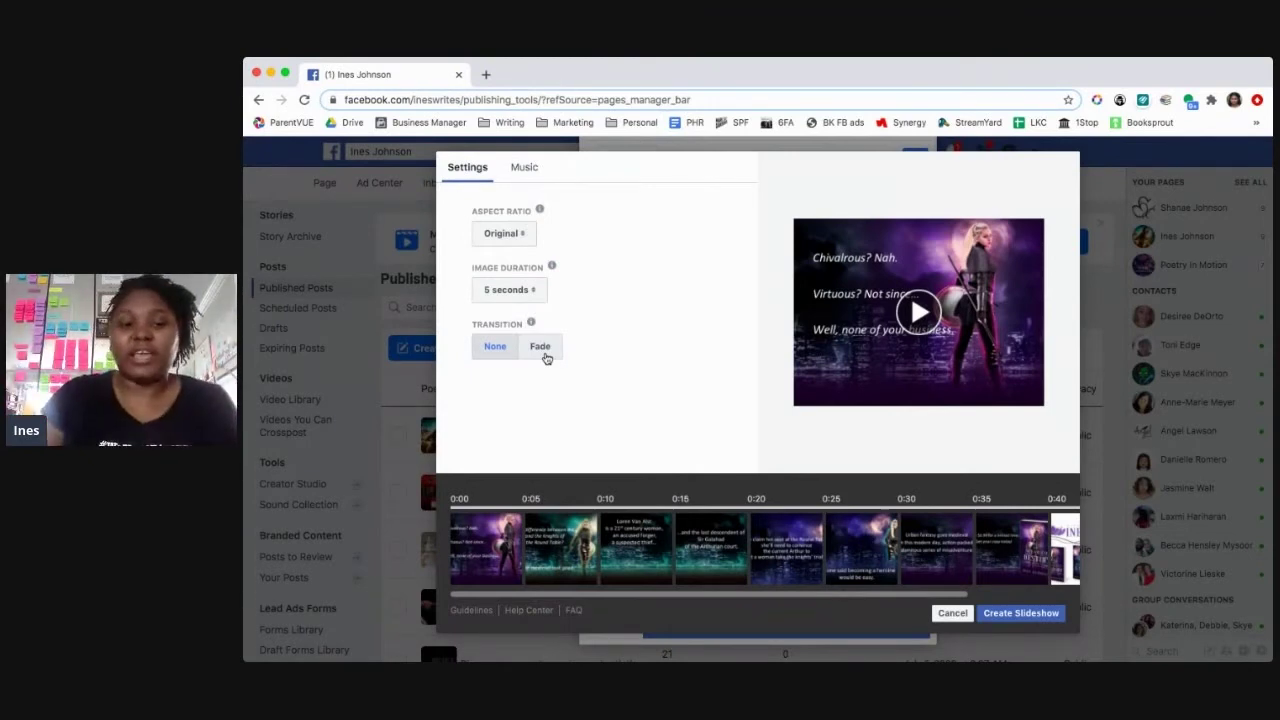
left_click(540, 348)
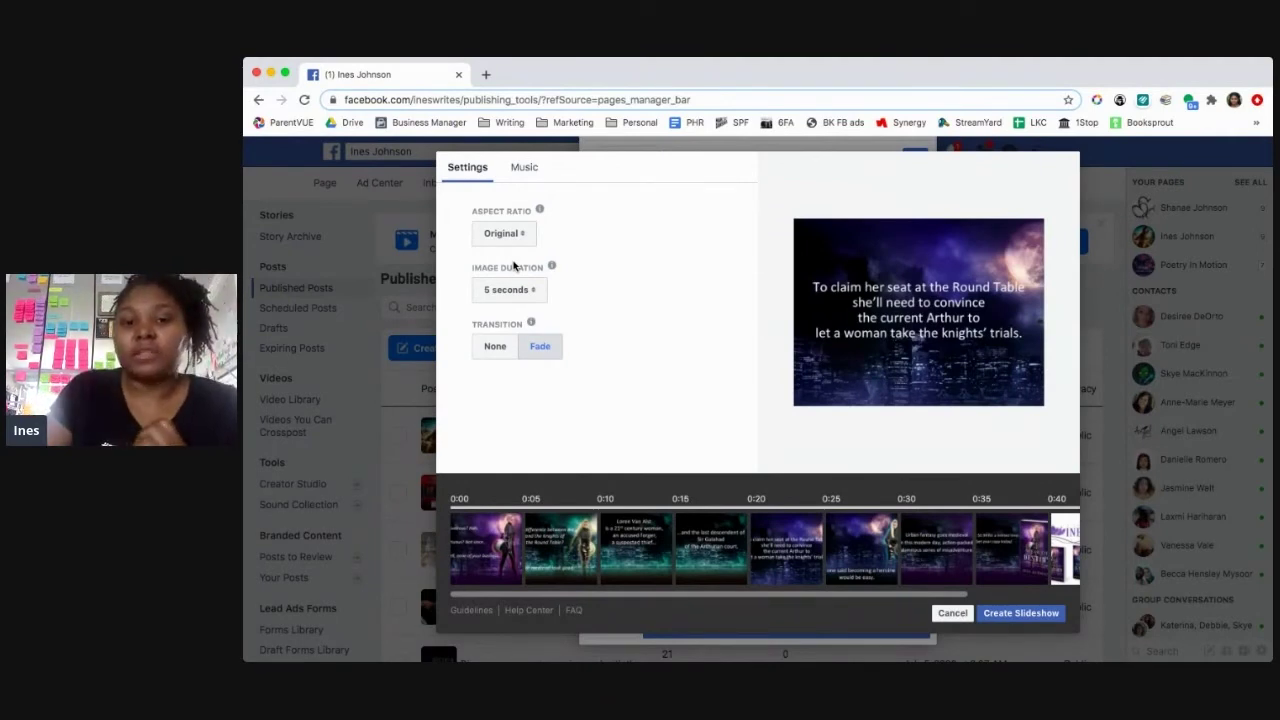
Audition the stock music tracks from Action through Electric Coconut and choose Garage Groove for the slideshow
left_click(525, 171)
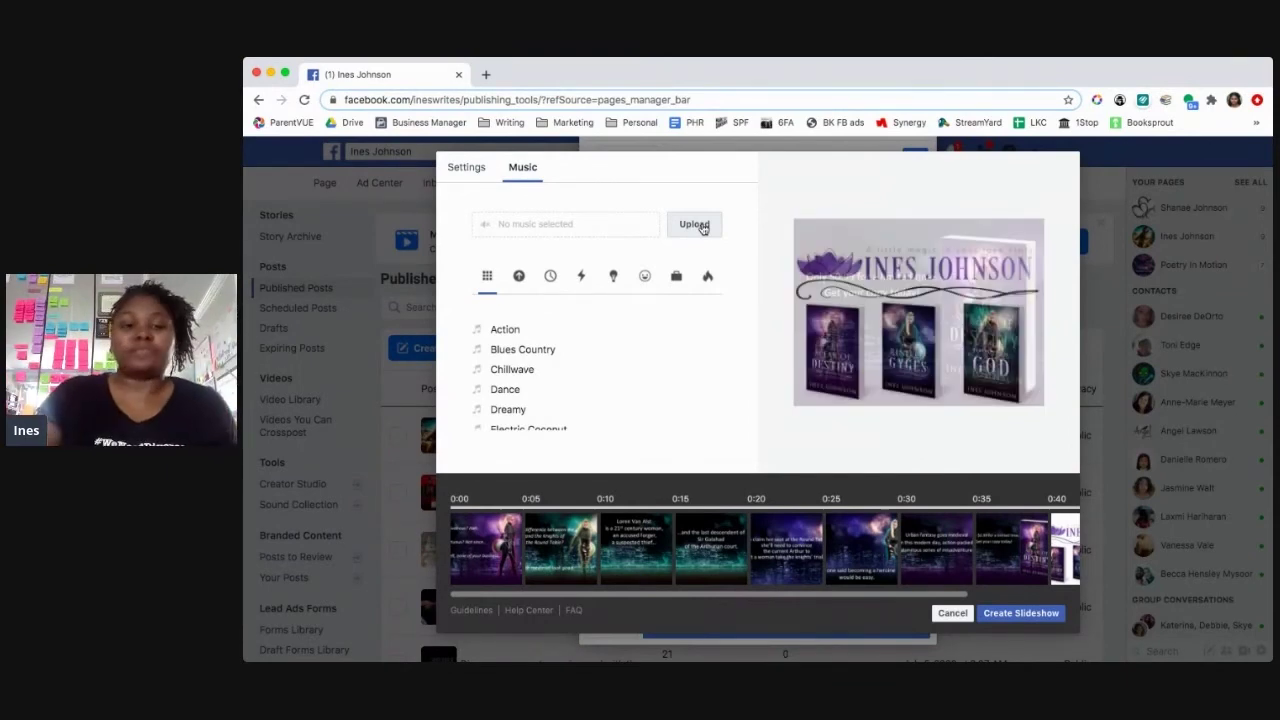
scroll(523, 374, "down", 5)
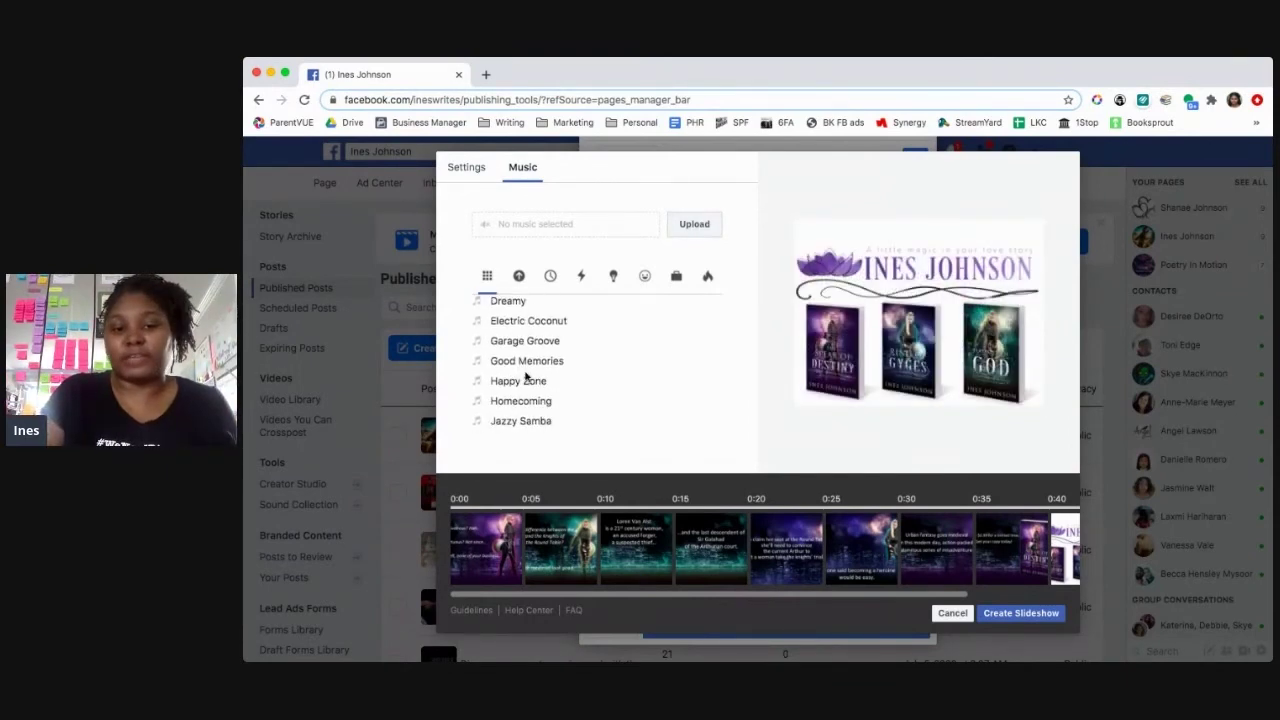
scroll(525, 374, "up", 5)
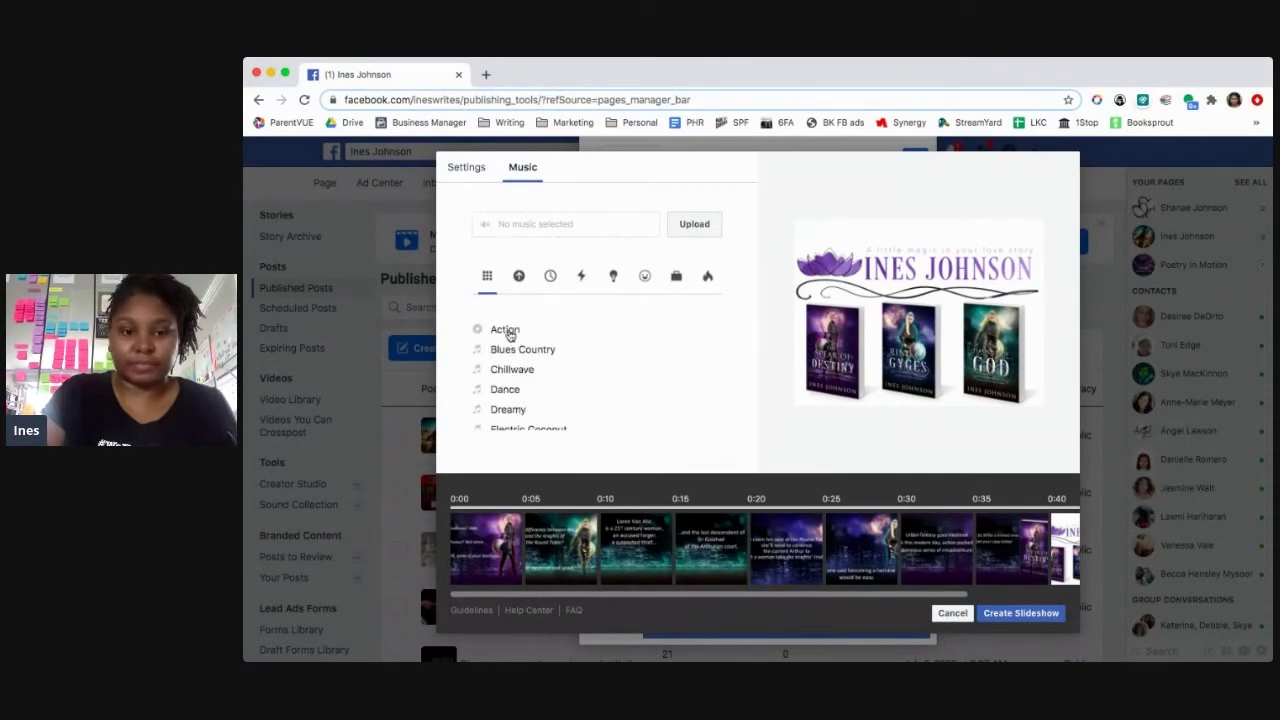
left_click(508, 333)
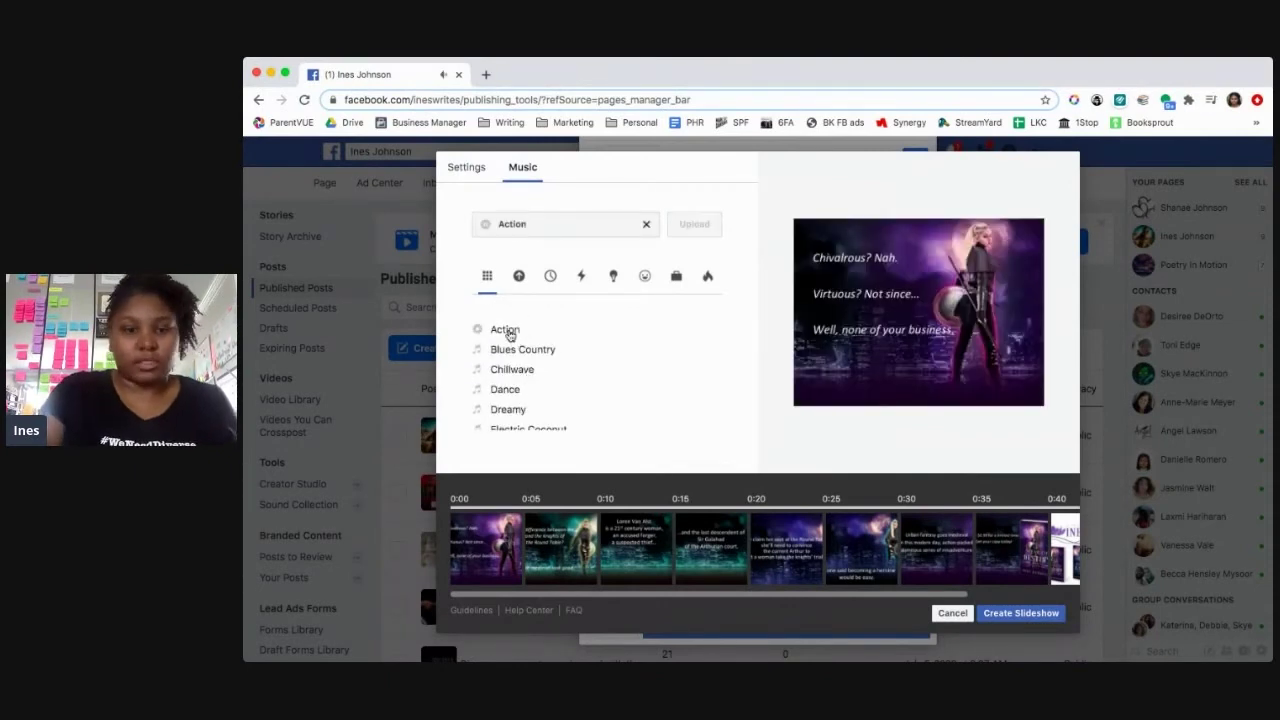
left_click(520, 349)
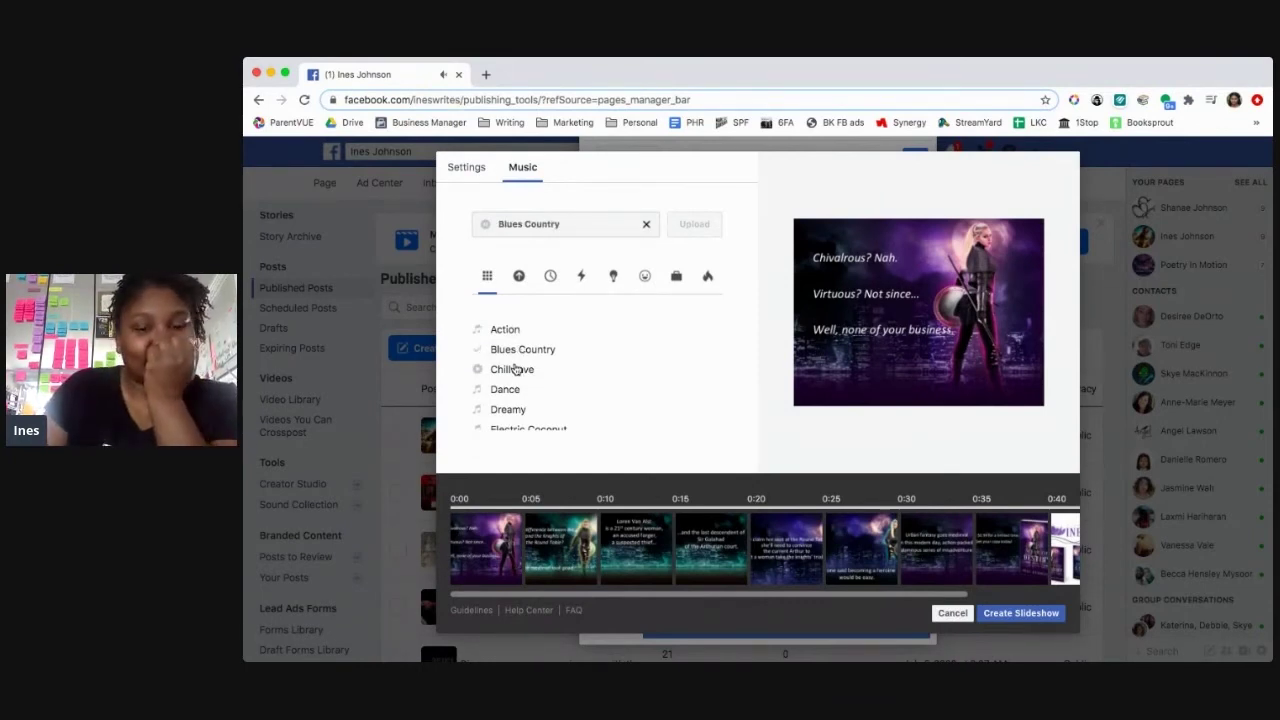
left_click(515, 369)
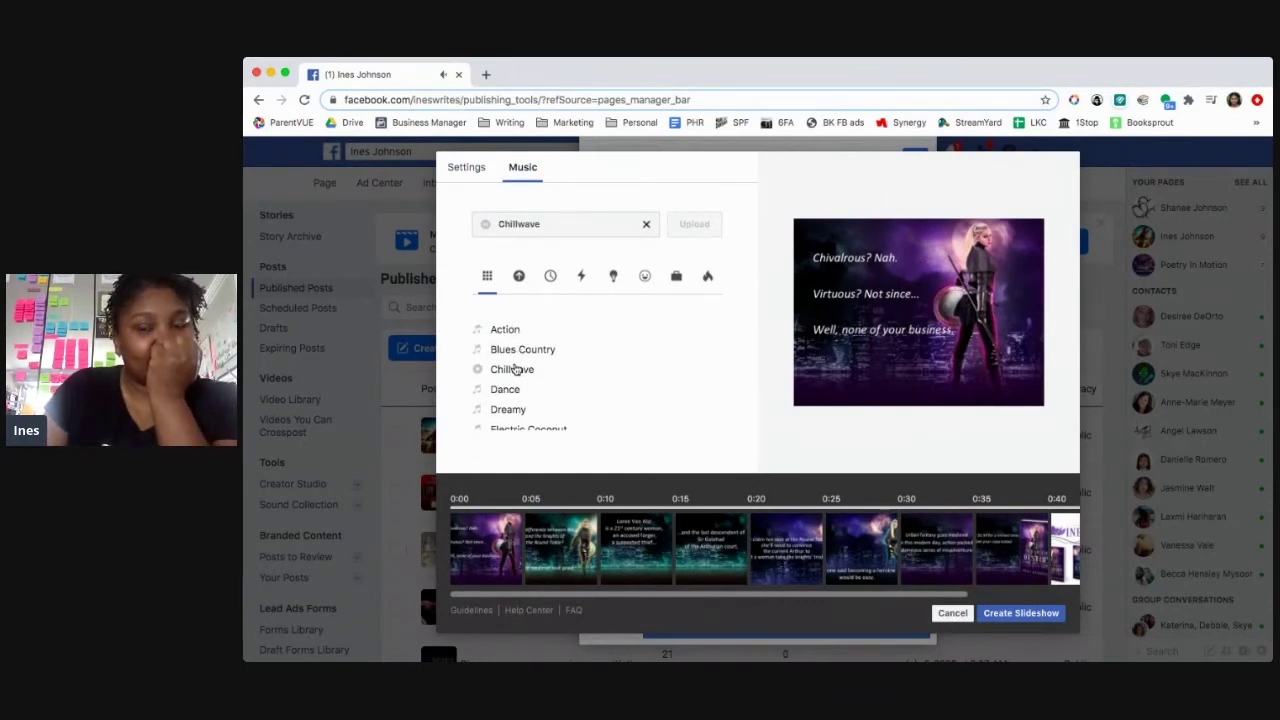
left_click(508, 395)
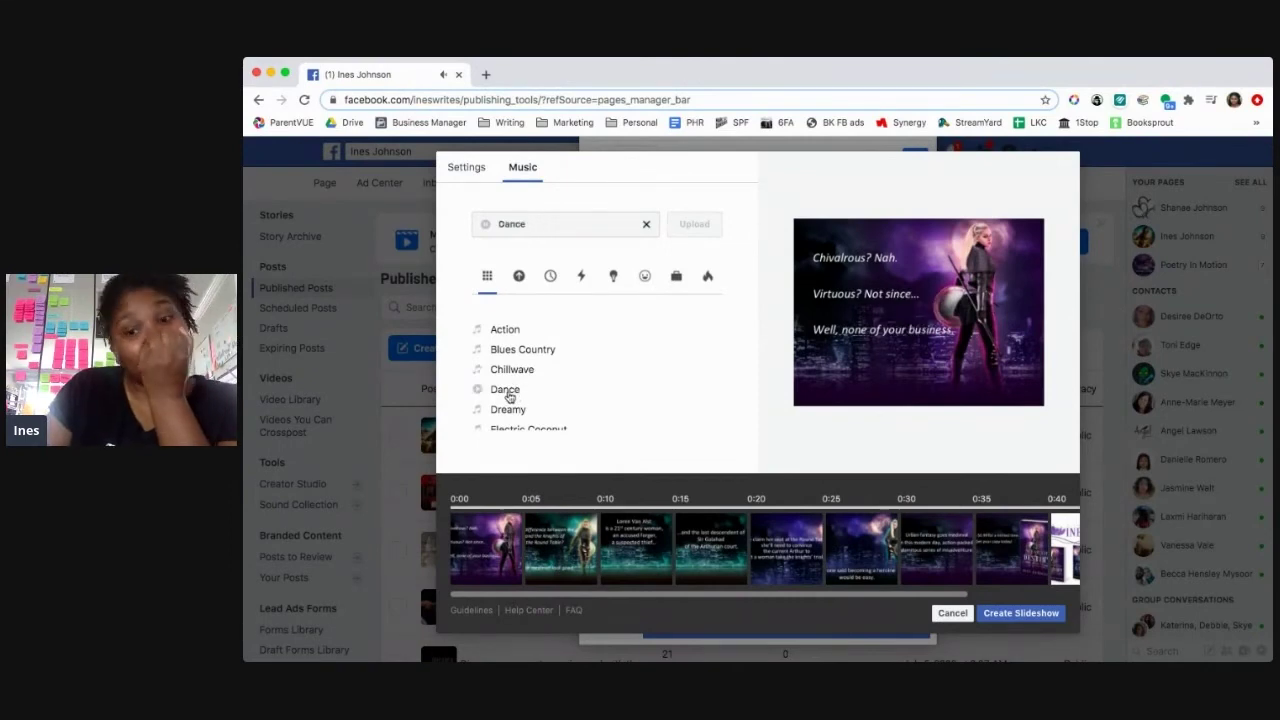
scroll(510, 397, "down", 1)
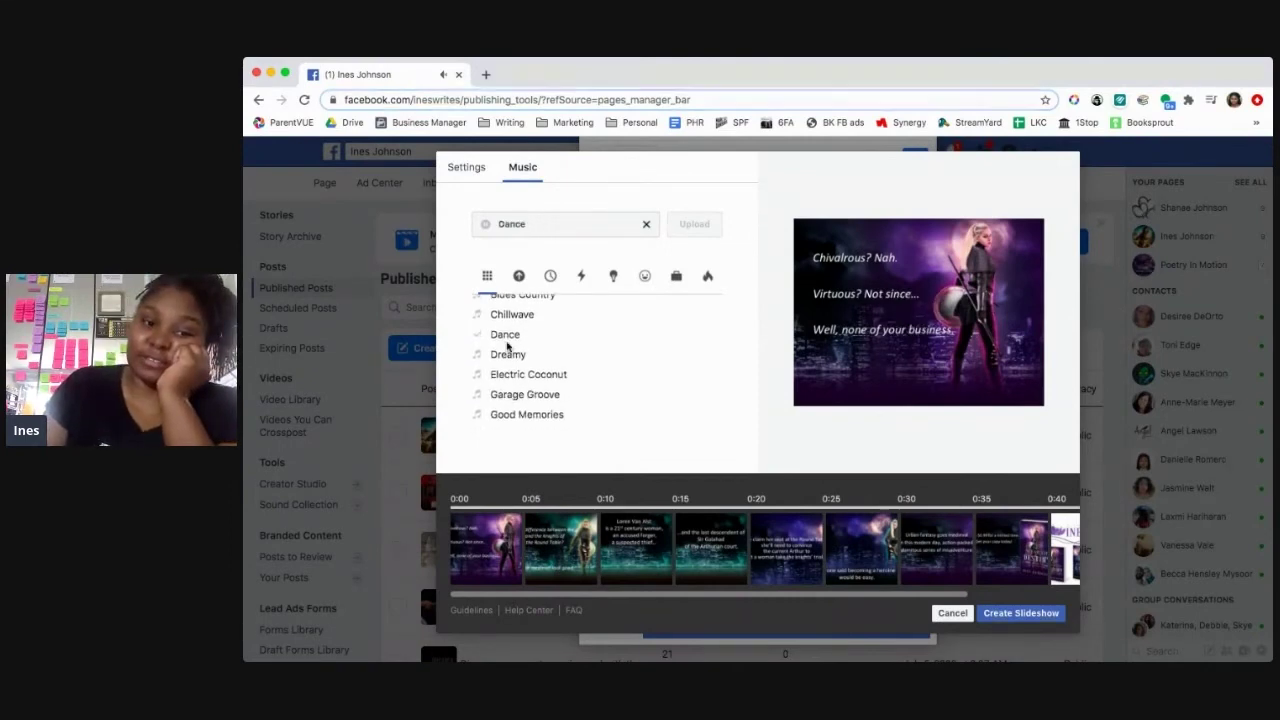
left_click(508, 357)
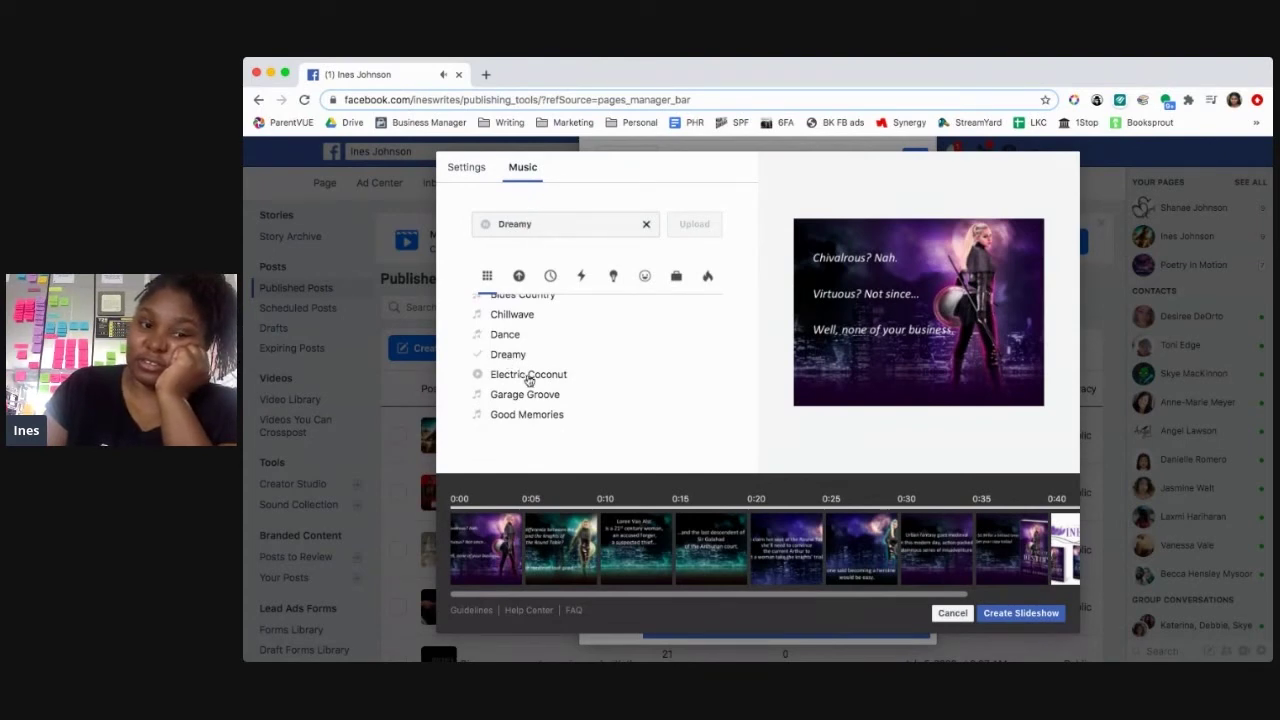
left_click(529, 376)
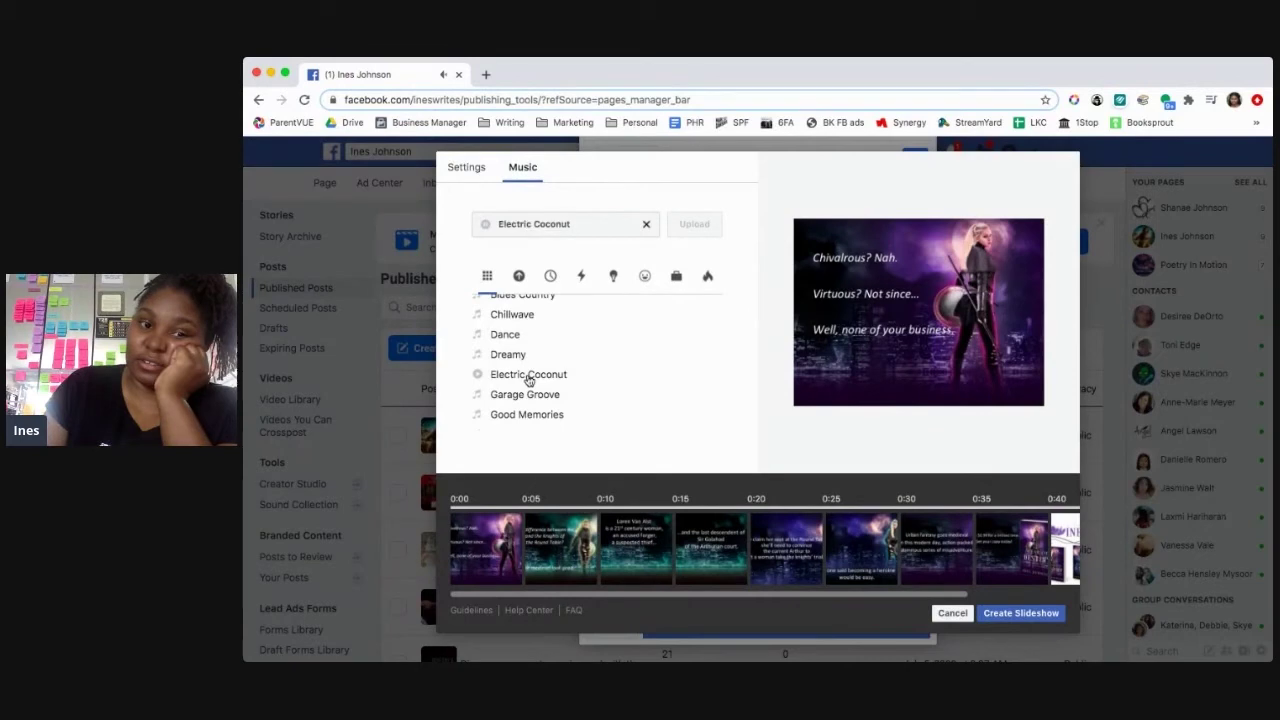
left_click(530, 395)
scroll(529, 393, "down", 2)
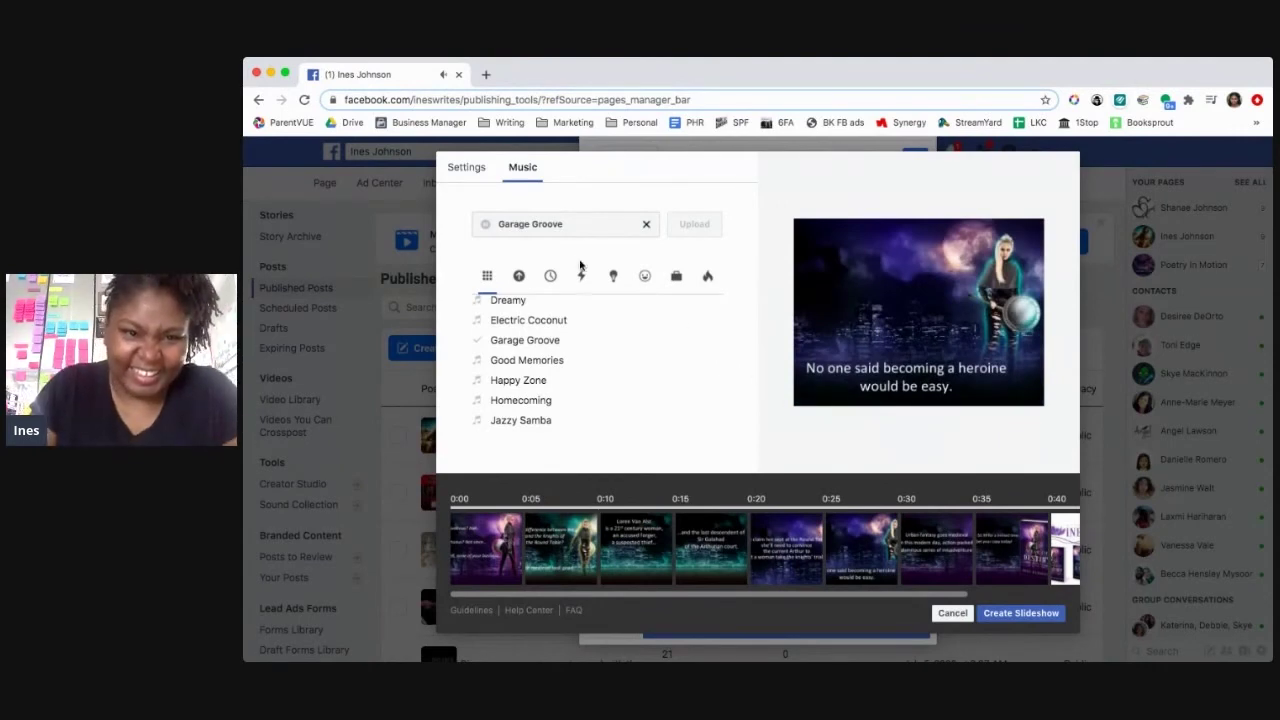
left_click(462, 168)
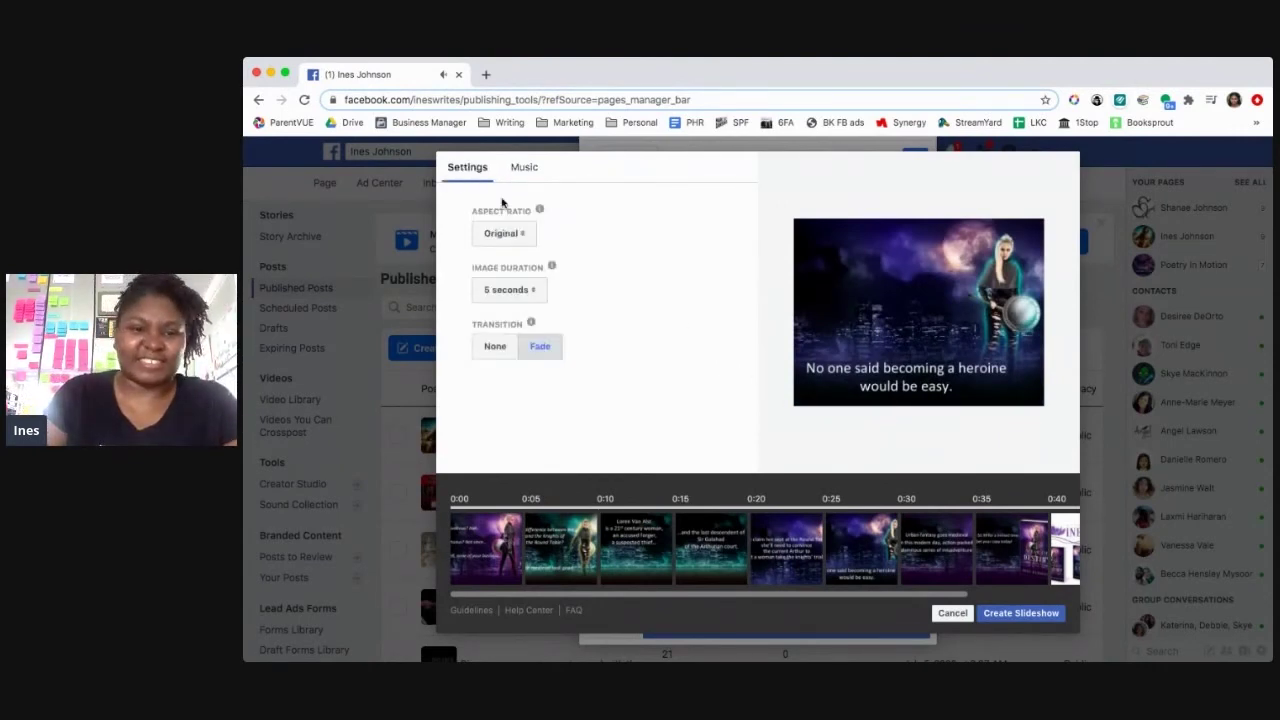
left_click(520, 170)
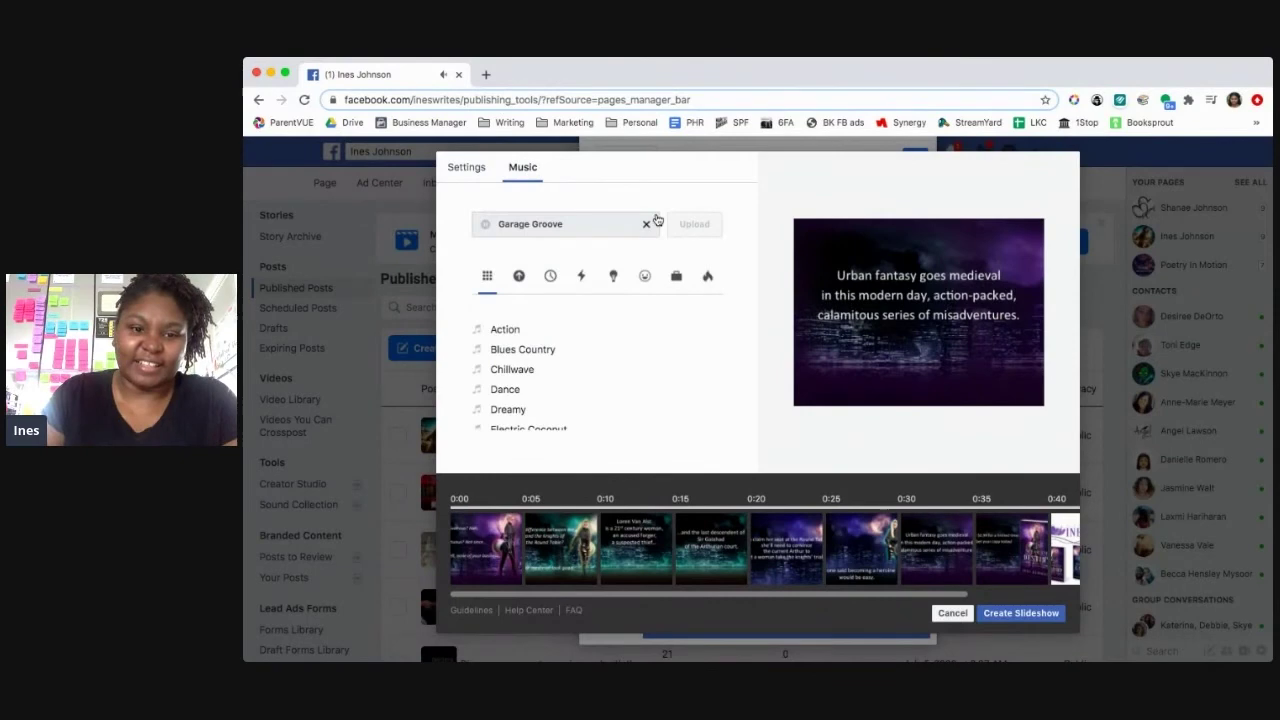
Create the slideshow and save its News Feed post as a draft
mouse_move(818, 527)
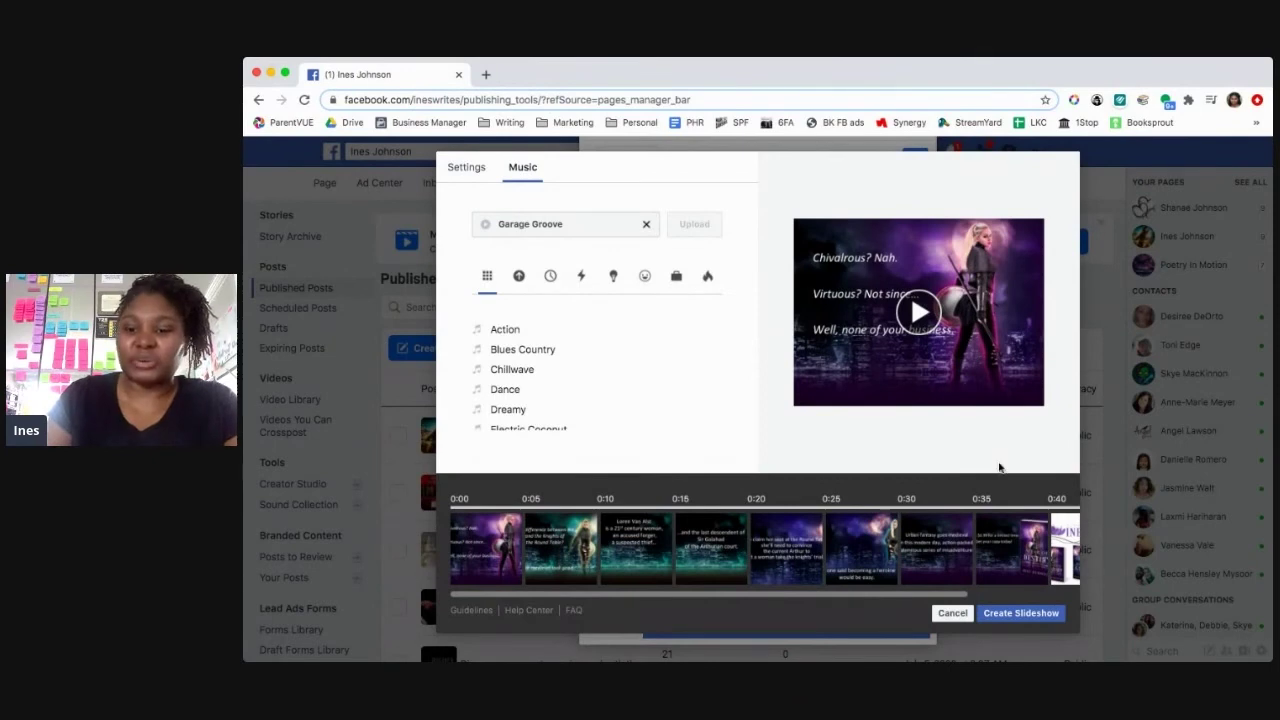
left_click(1019, 614)
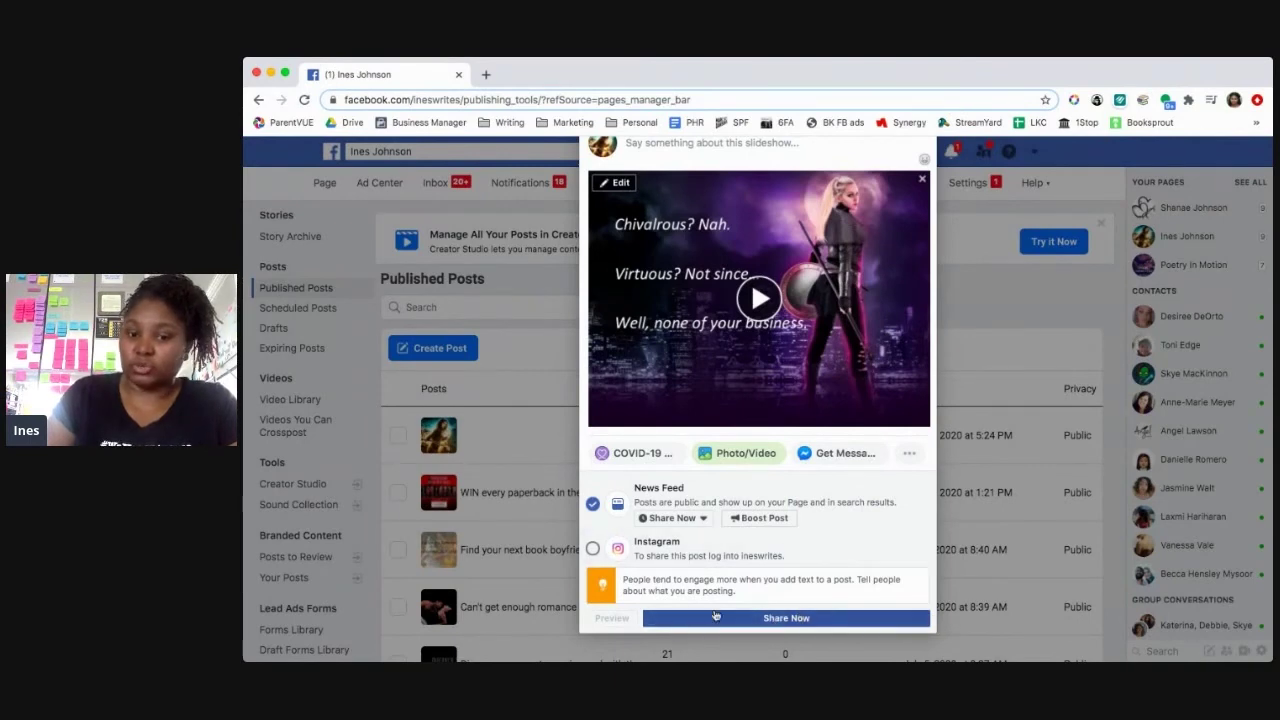
left_click(704, 520)
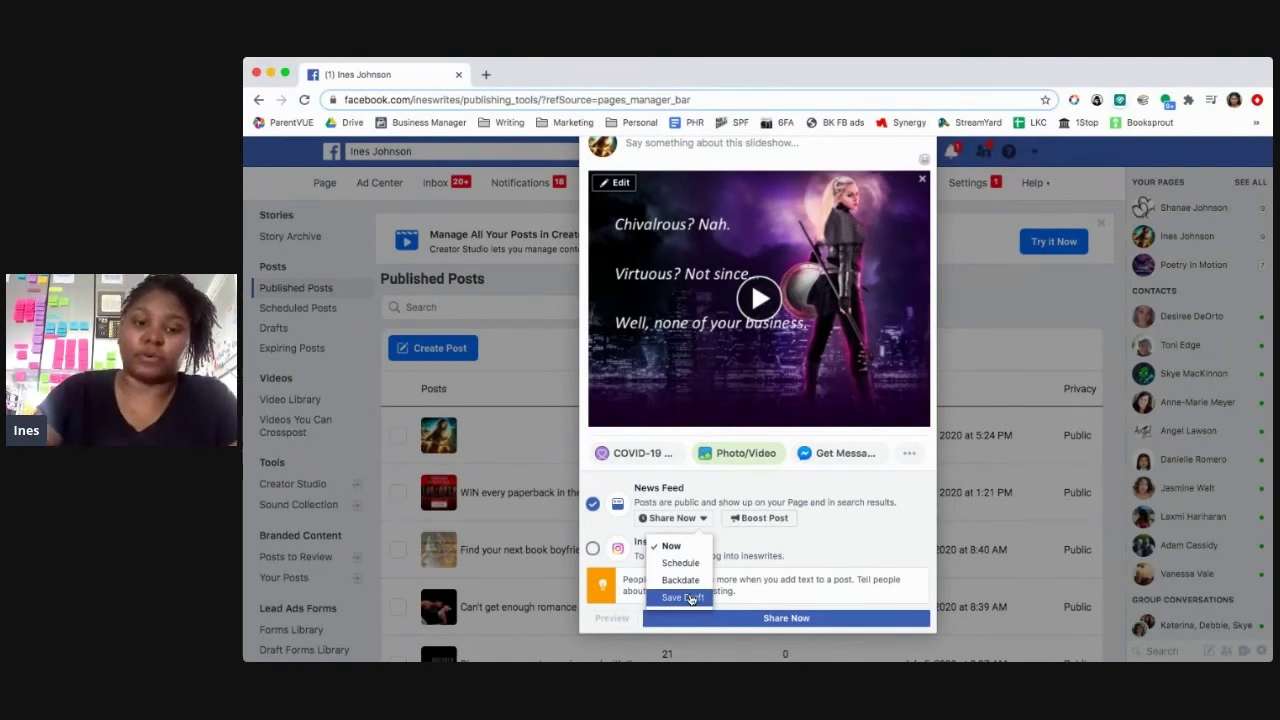
left_click(690, 598)
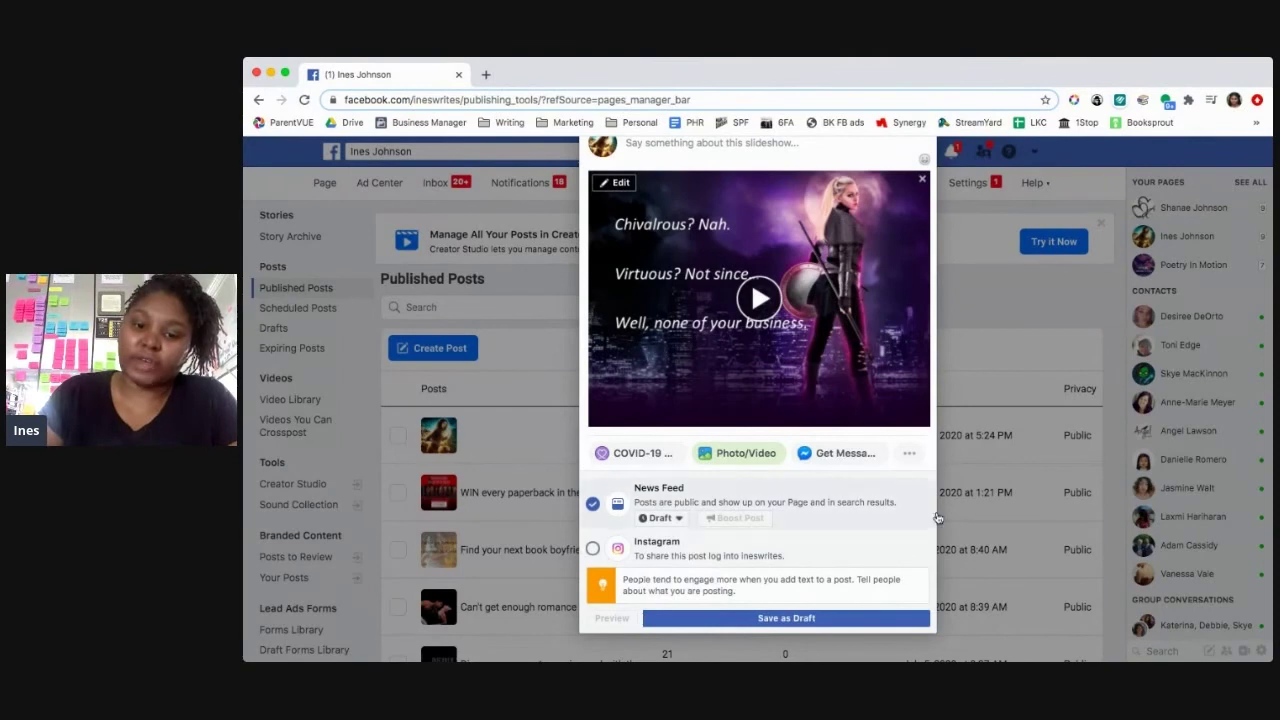
left_click(873, 617)
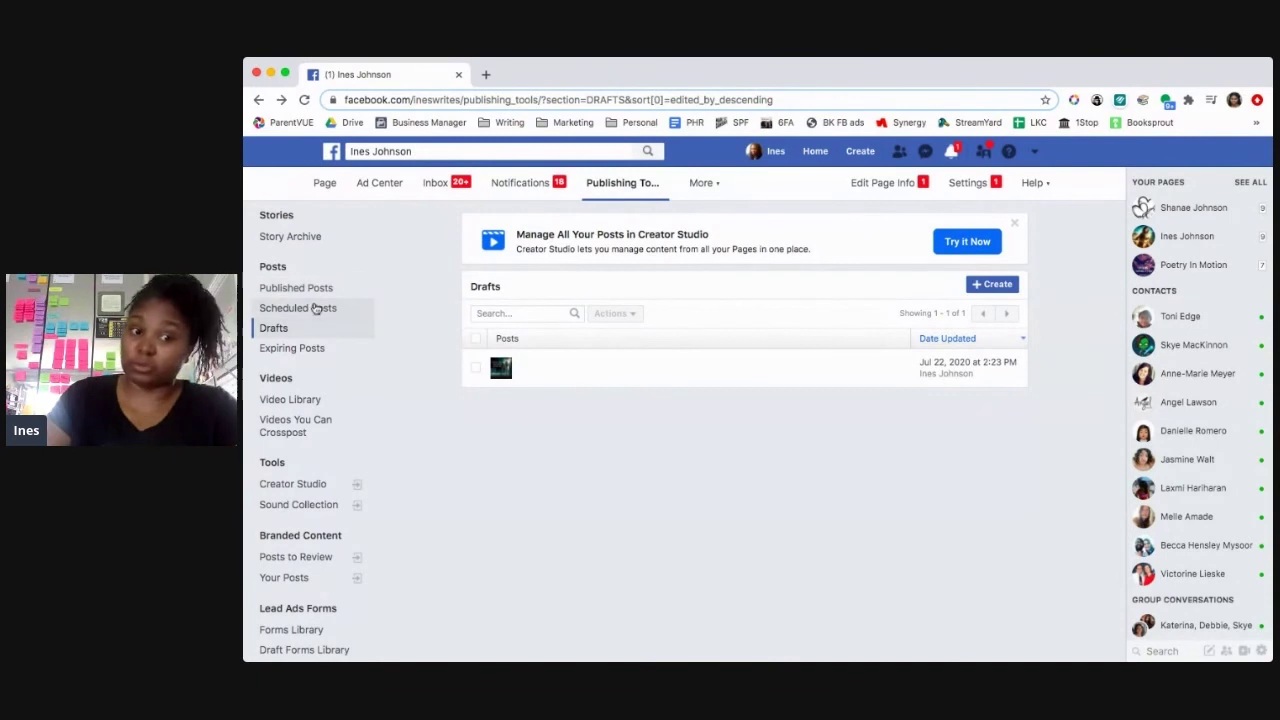
Open the saved slideshow post from the drafts list in its desktop preview
left_click(475, 368)
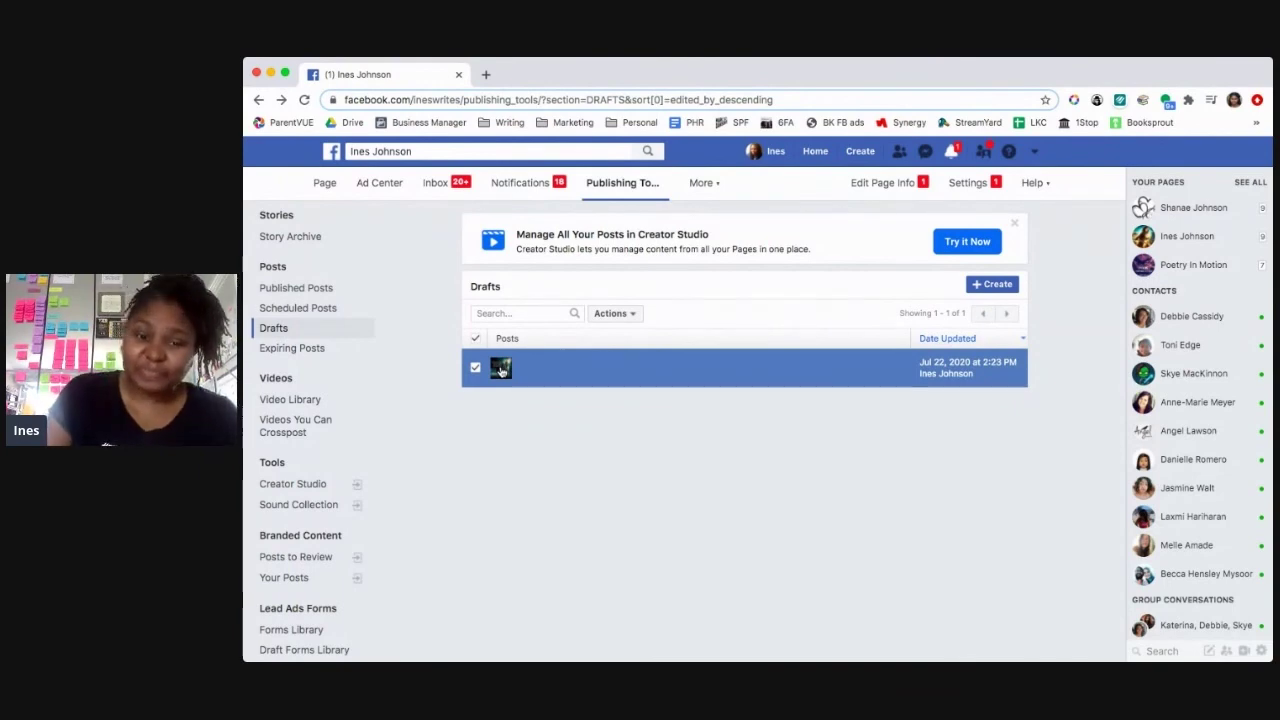
left_click(502, 370)
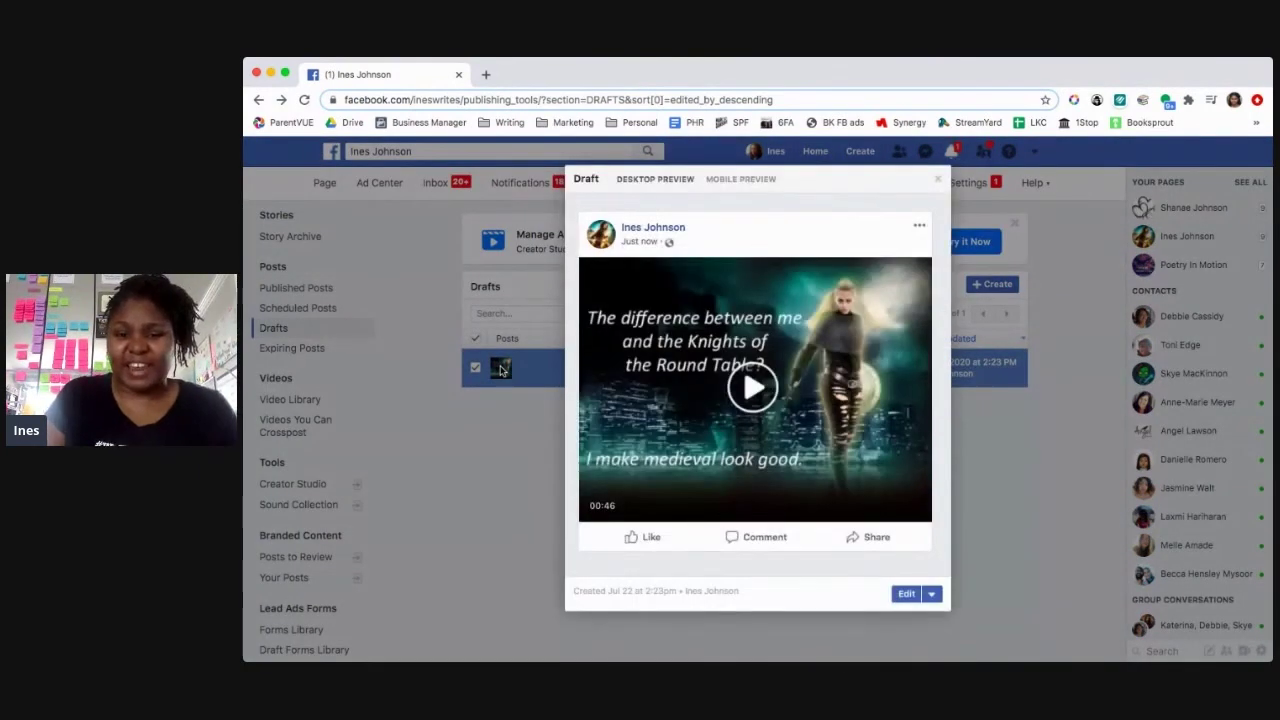